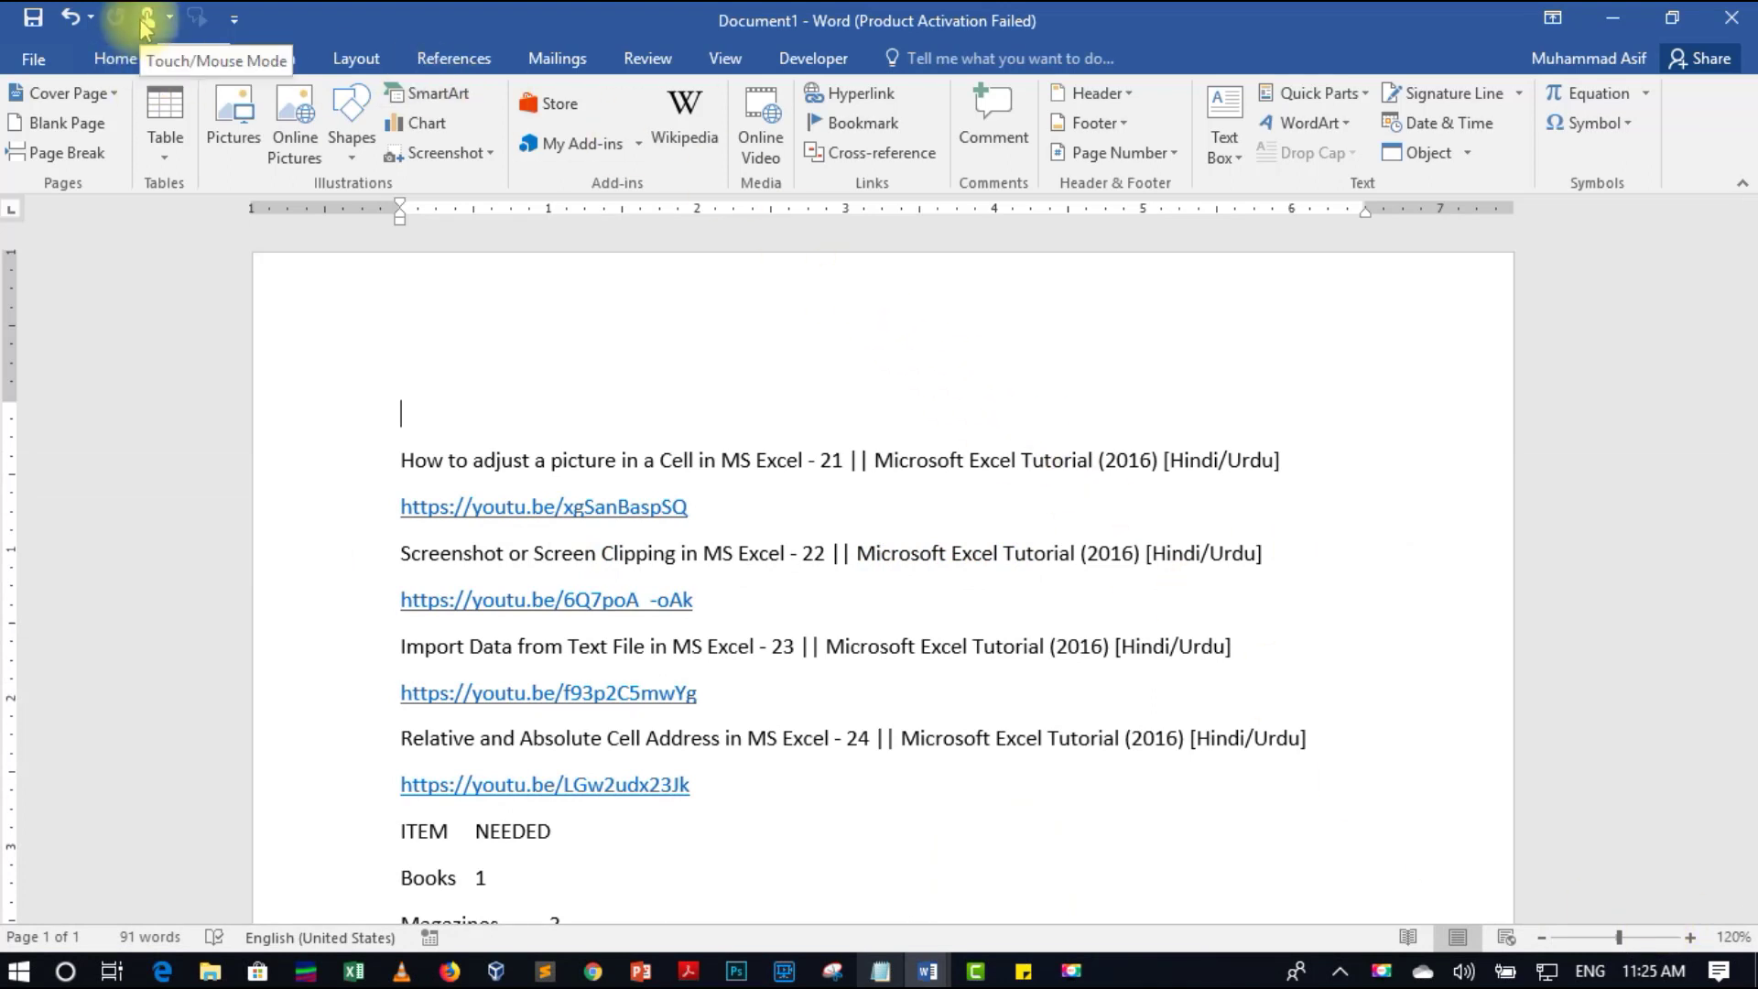
key("ctrl+F1")
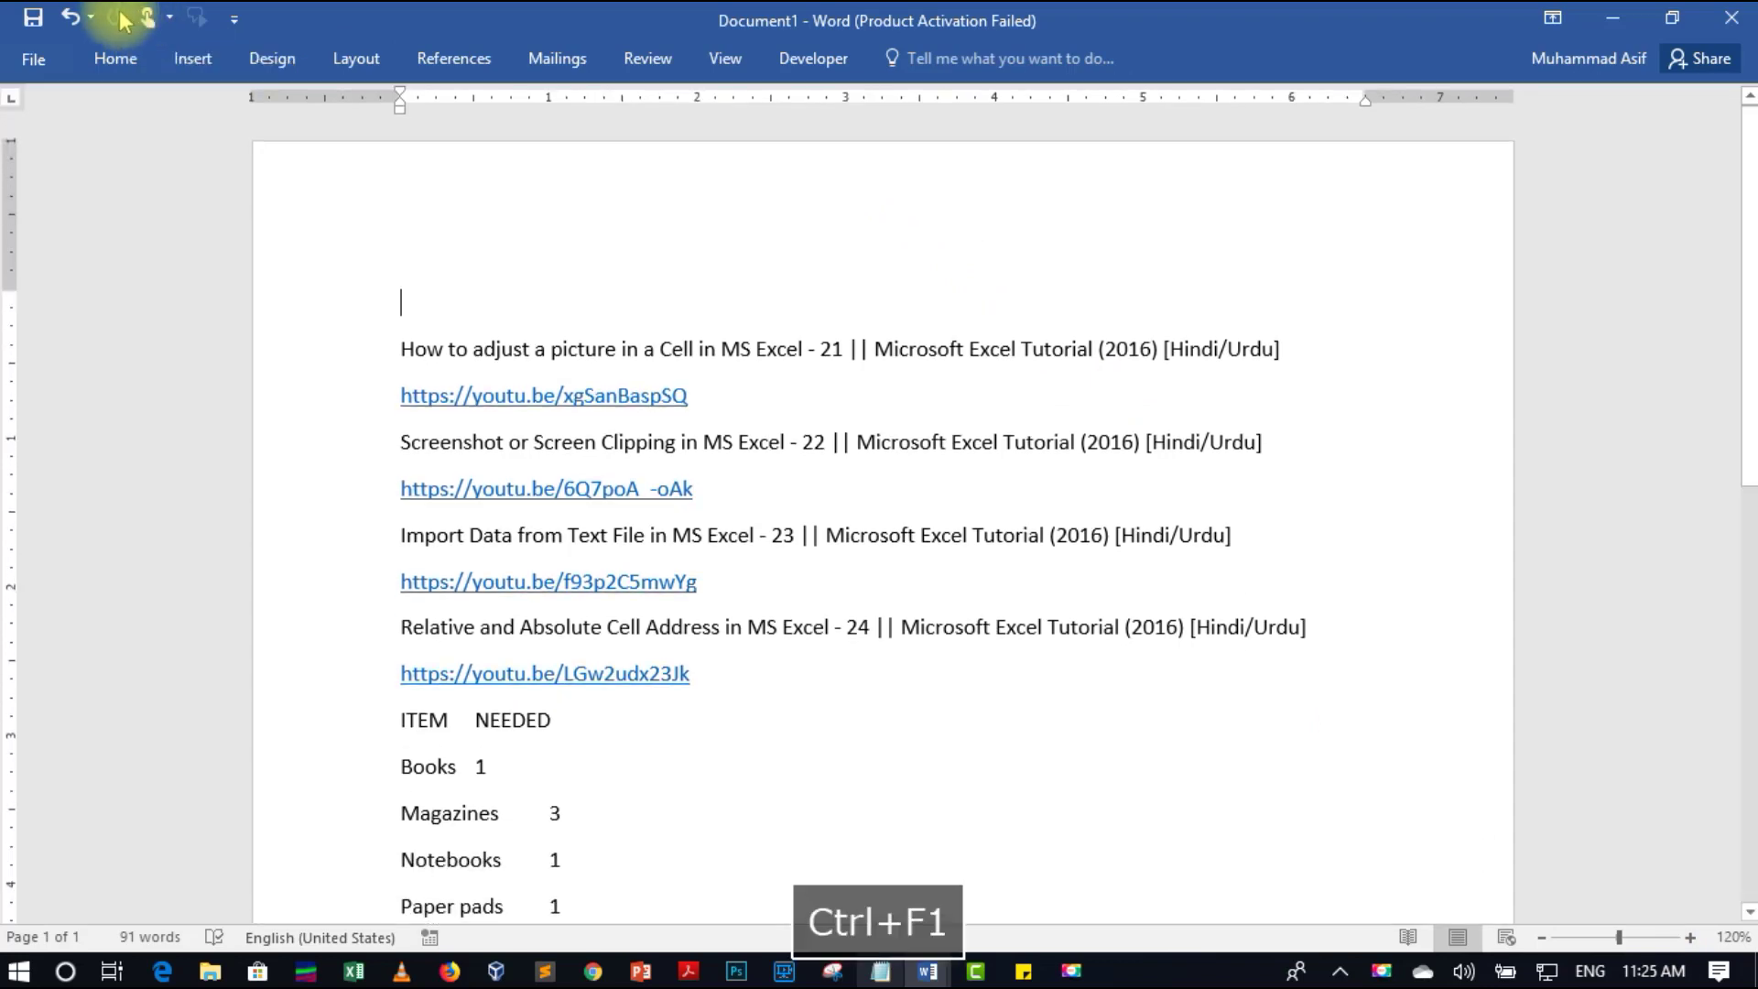
key("ctrl+F1")
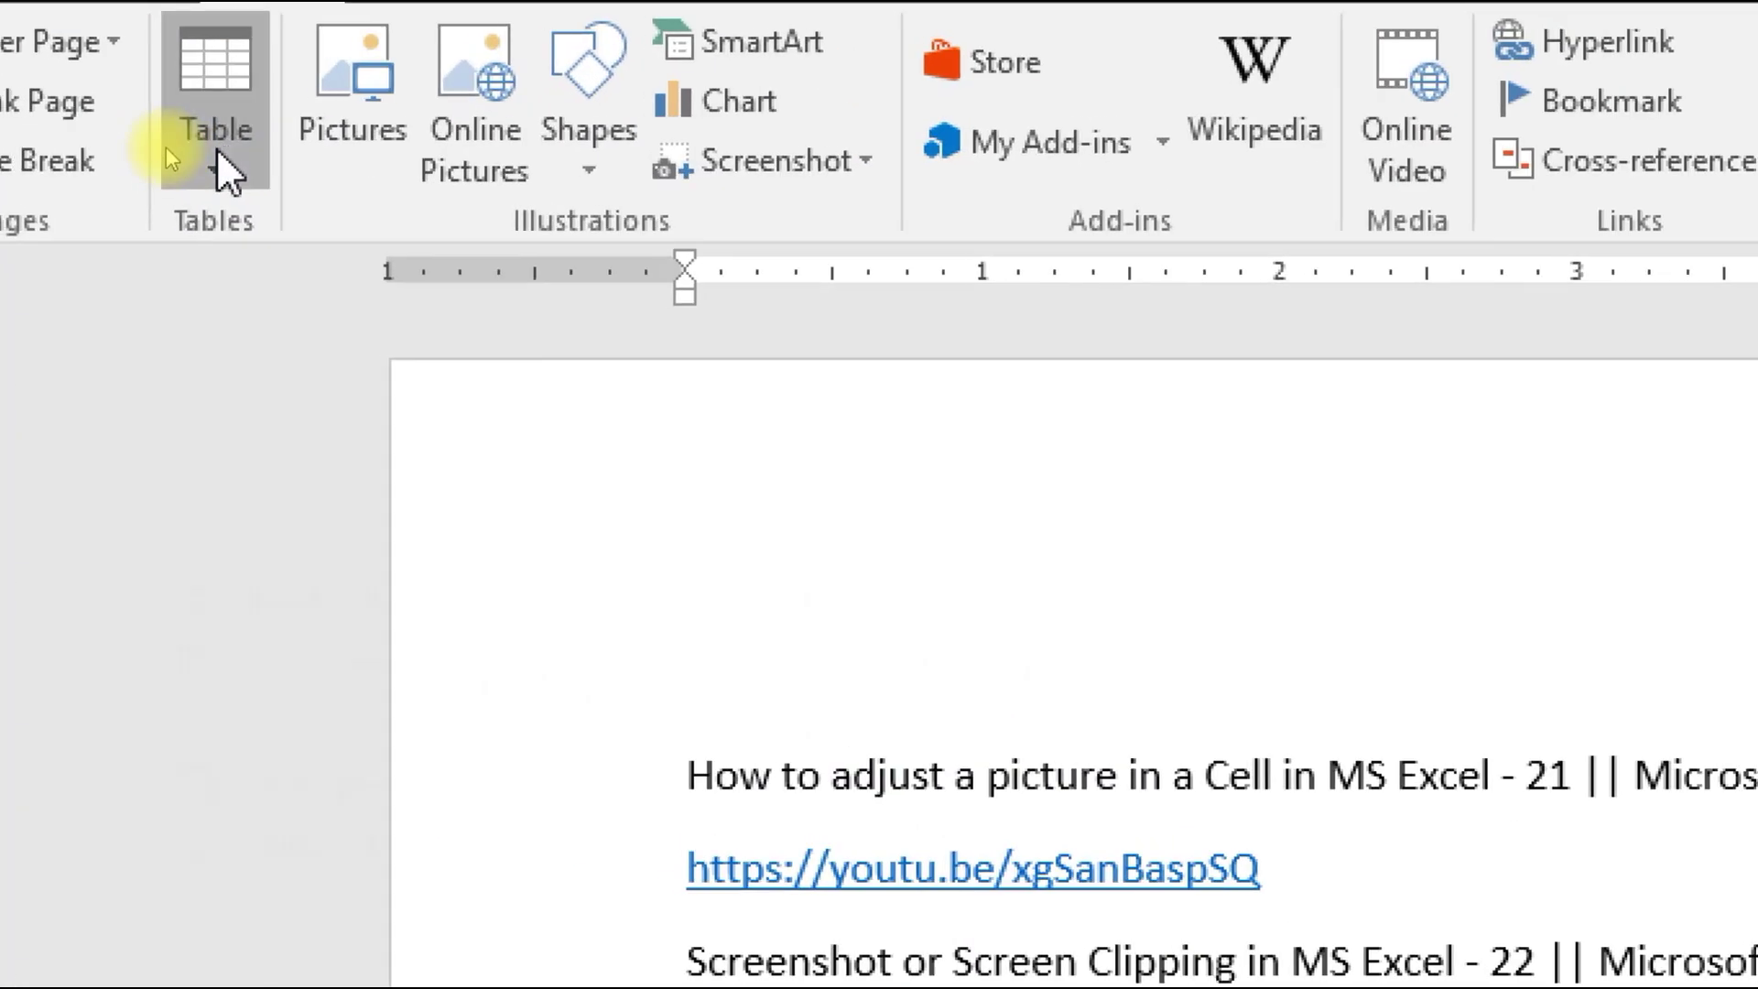
Step: Insert a table with five columns and three rows above the first line of text, and undo the insertion
left_click(218, 150)
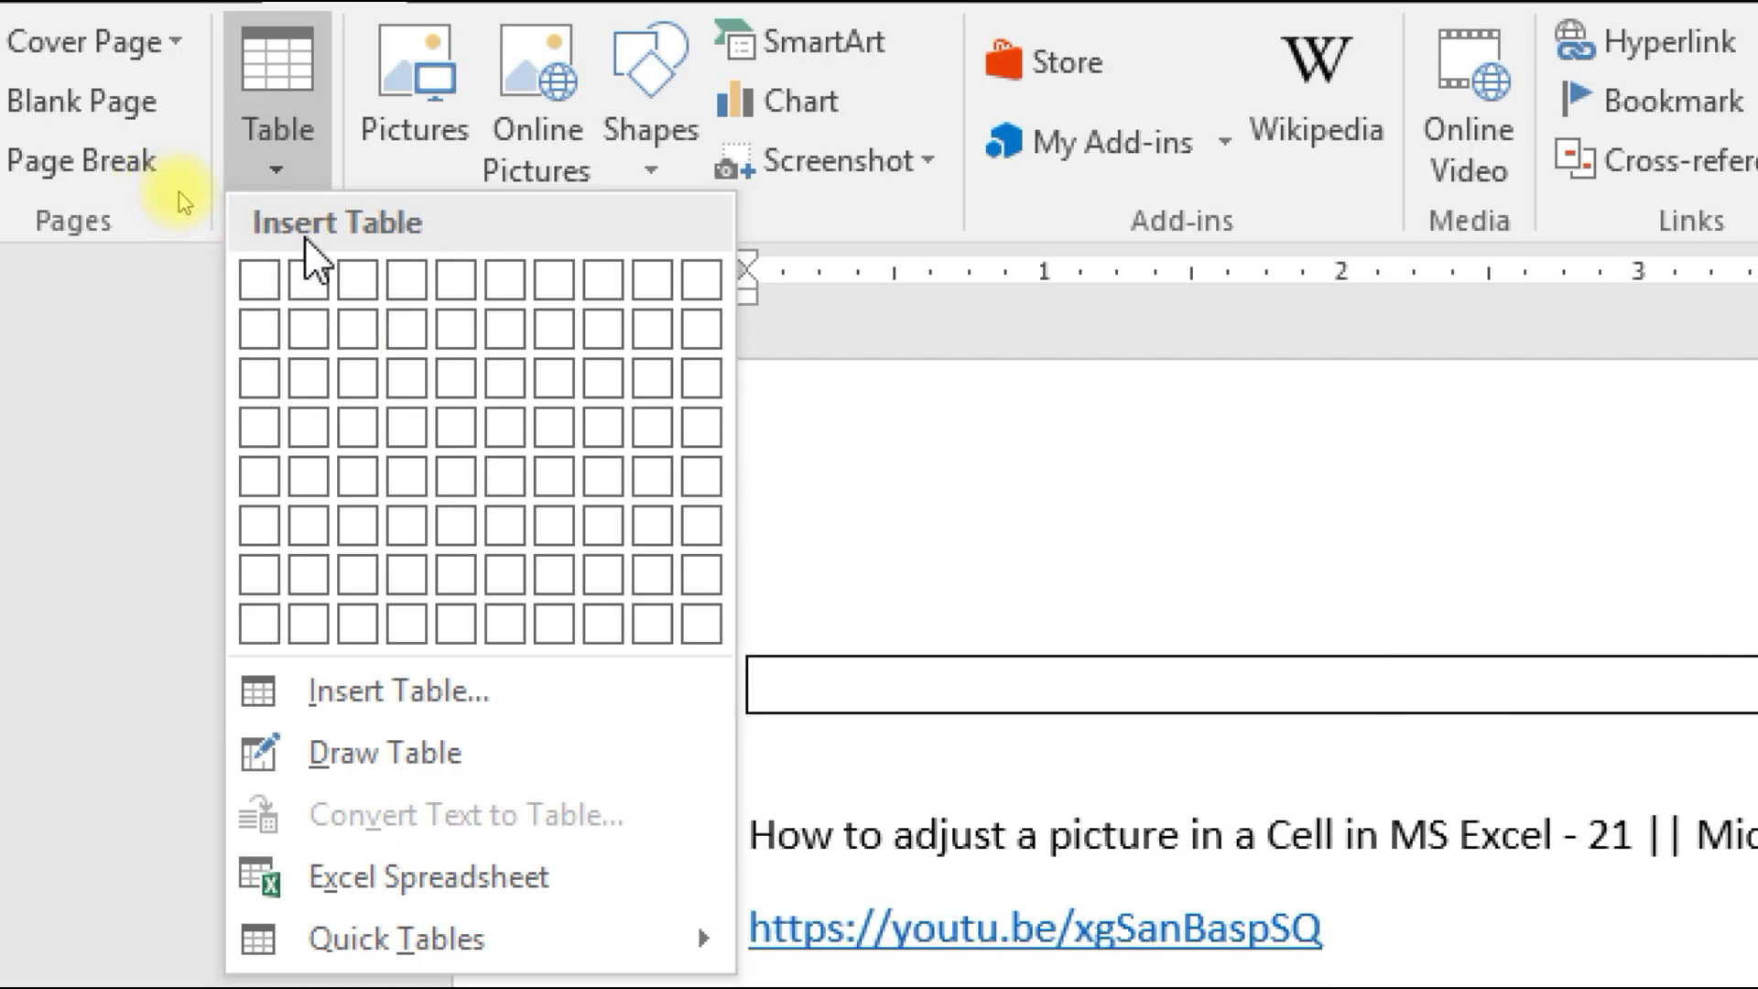
left_click(452, 362)
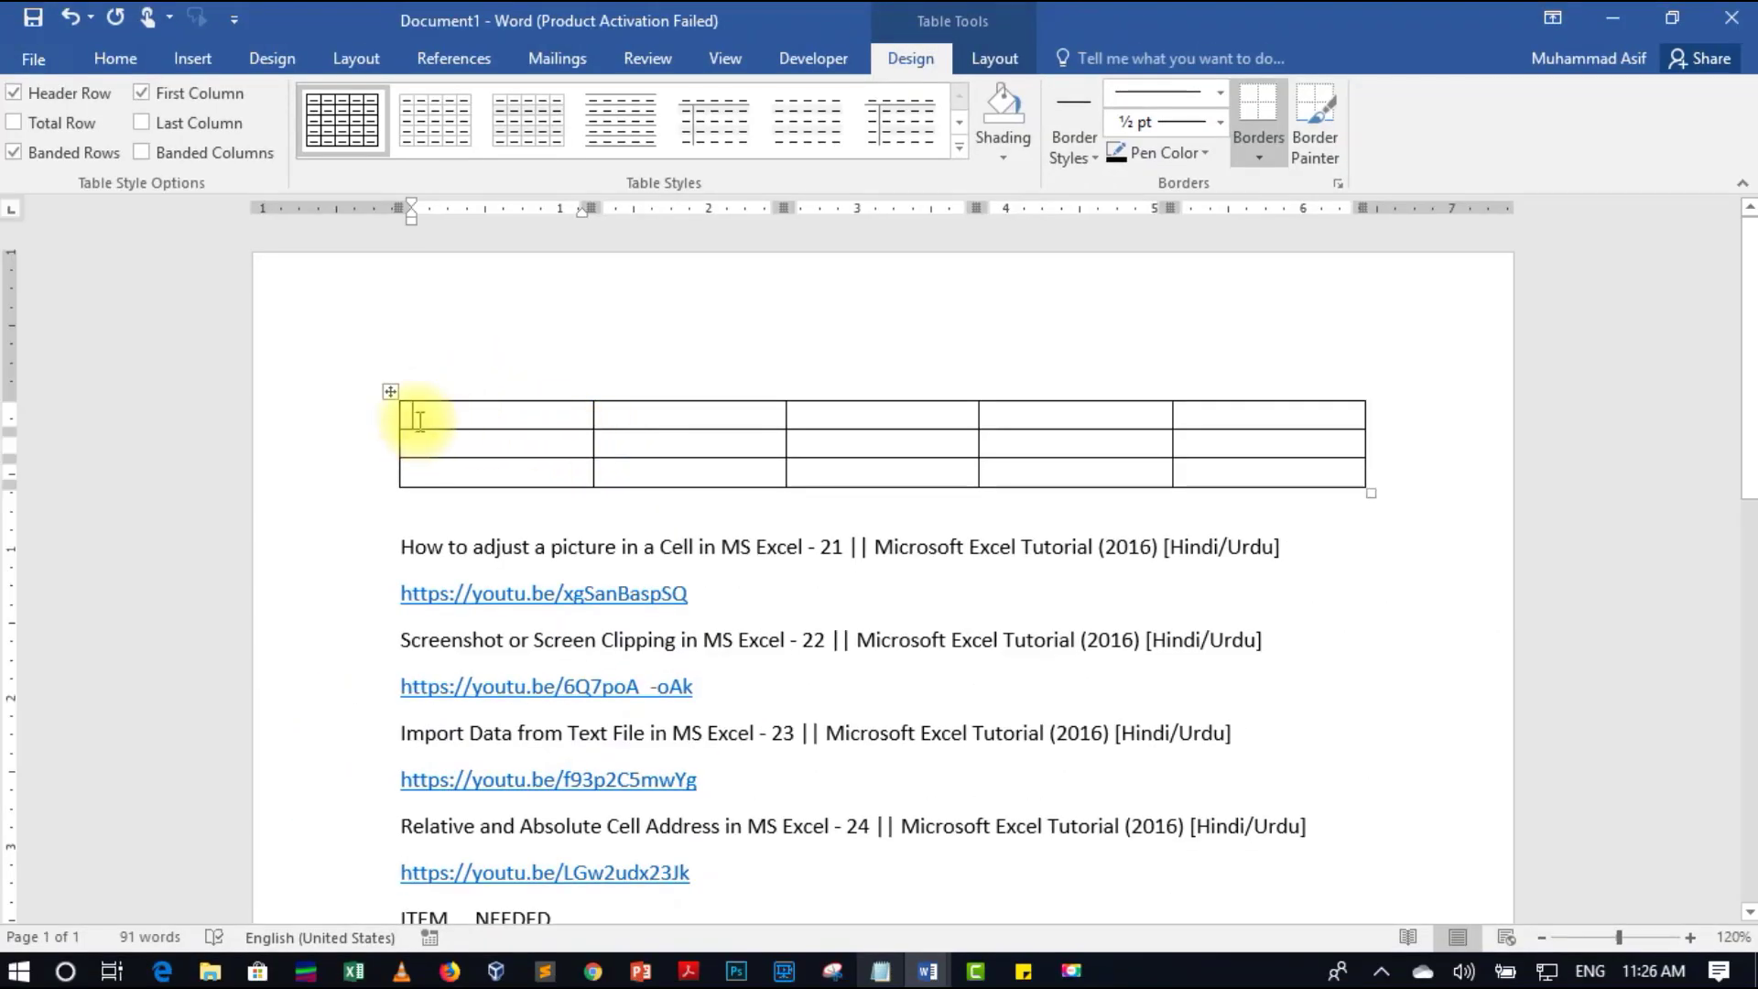
key("ctrl+z")
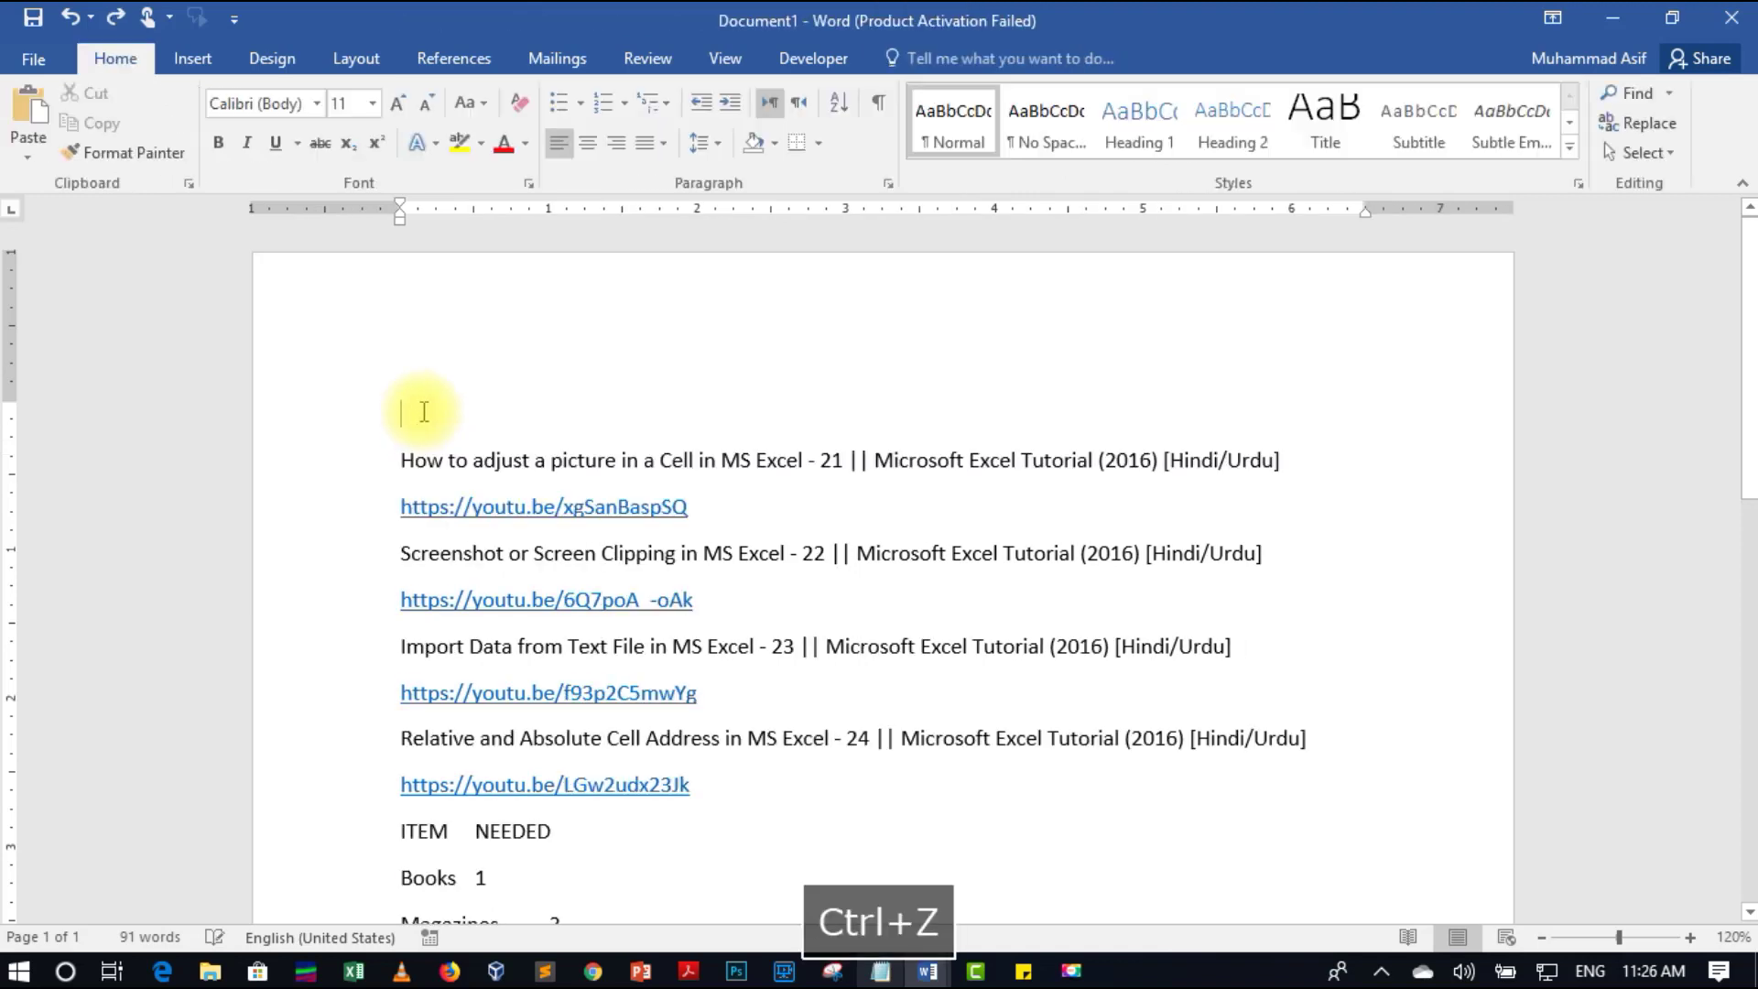
Step: Insert a table with 9 columns, 5 rows and automatic fixed column width above the text, and undo the insertion
left_click(196, 59)
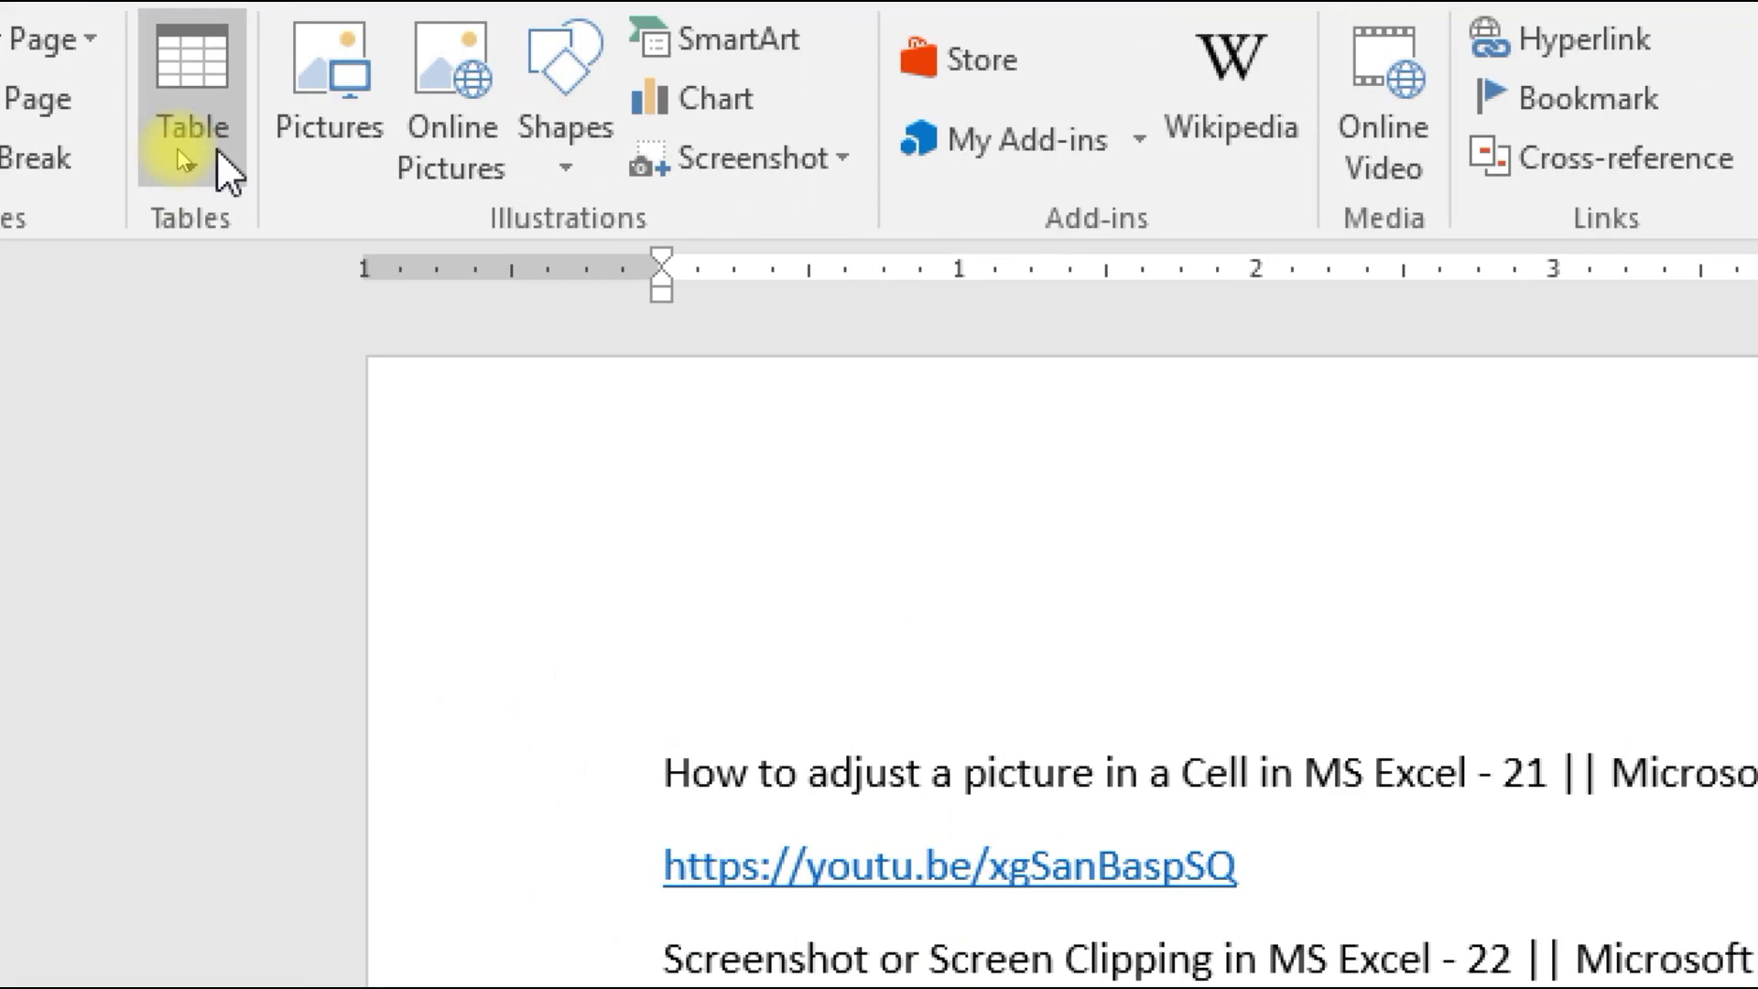
left_click(217, 152)
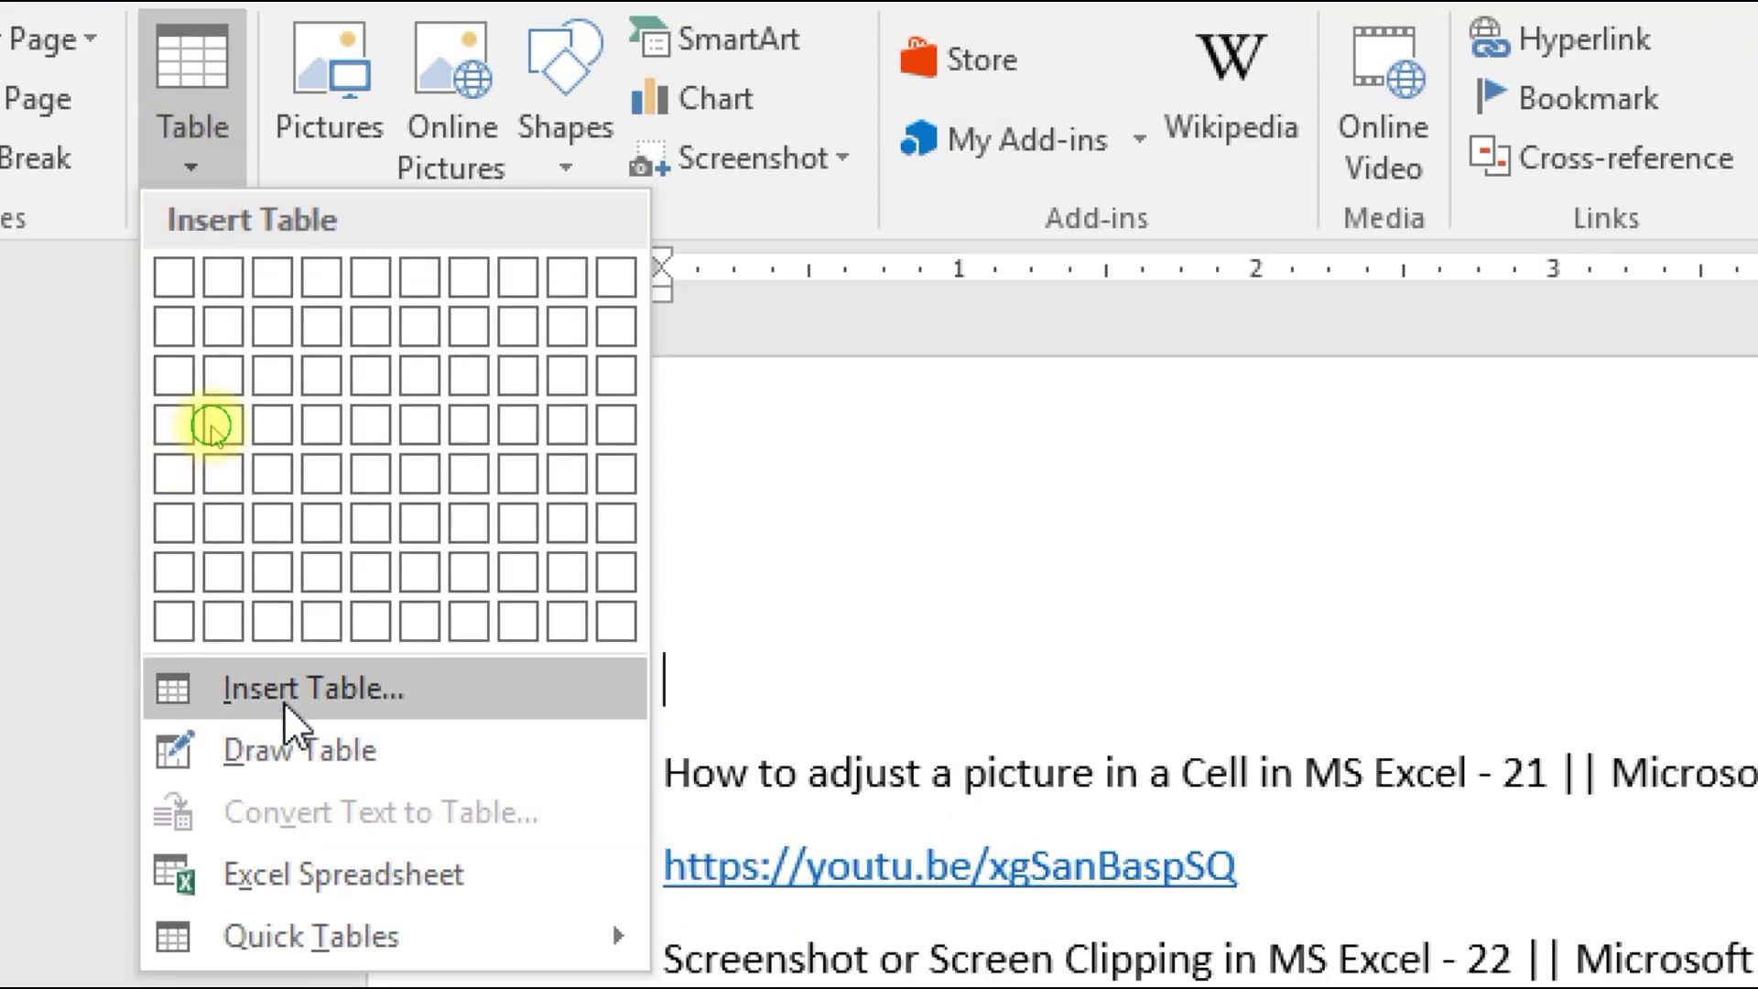
left_click(284, 701)
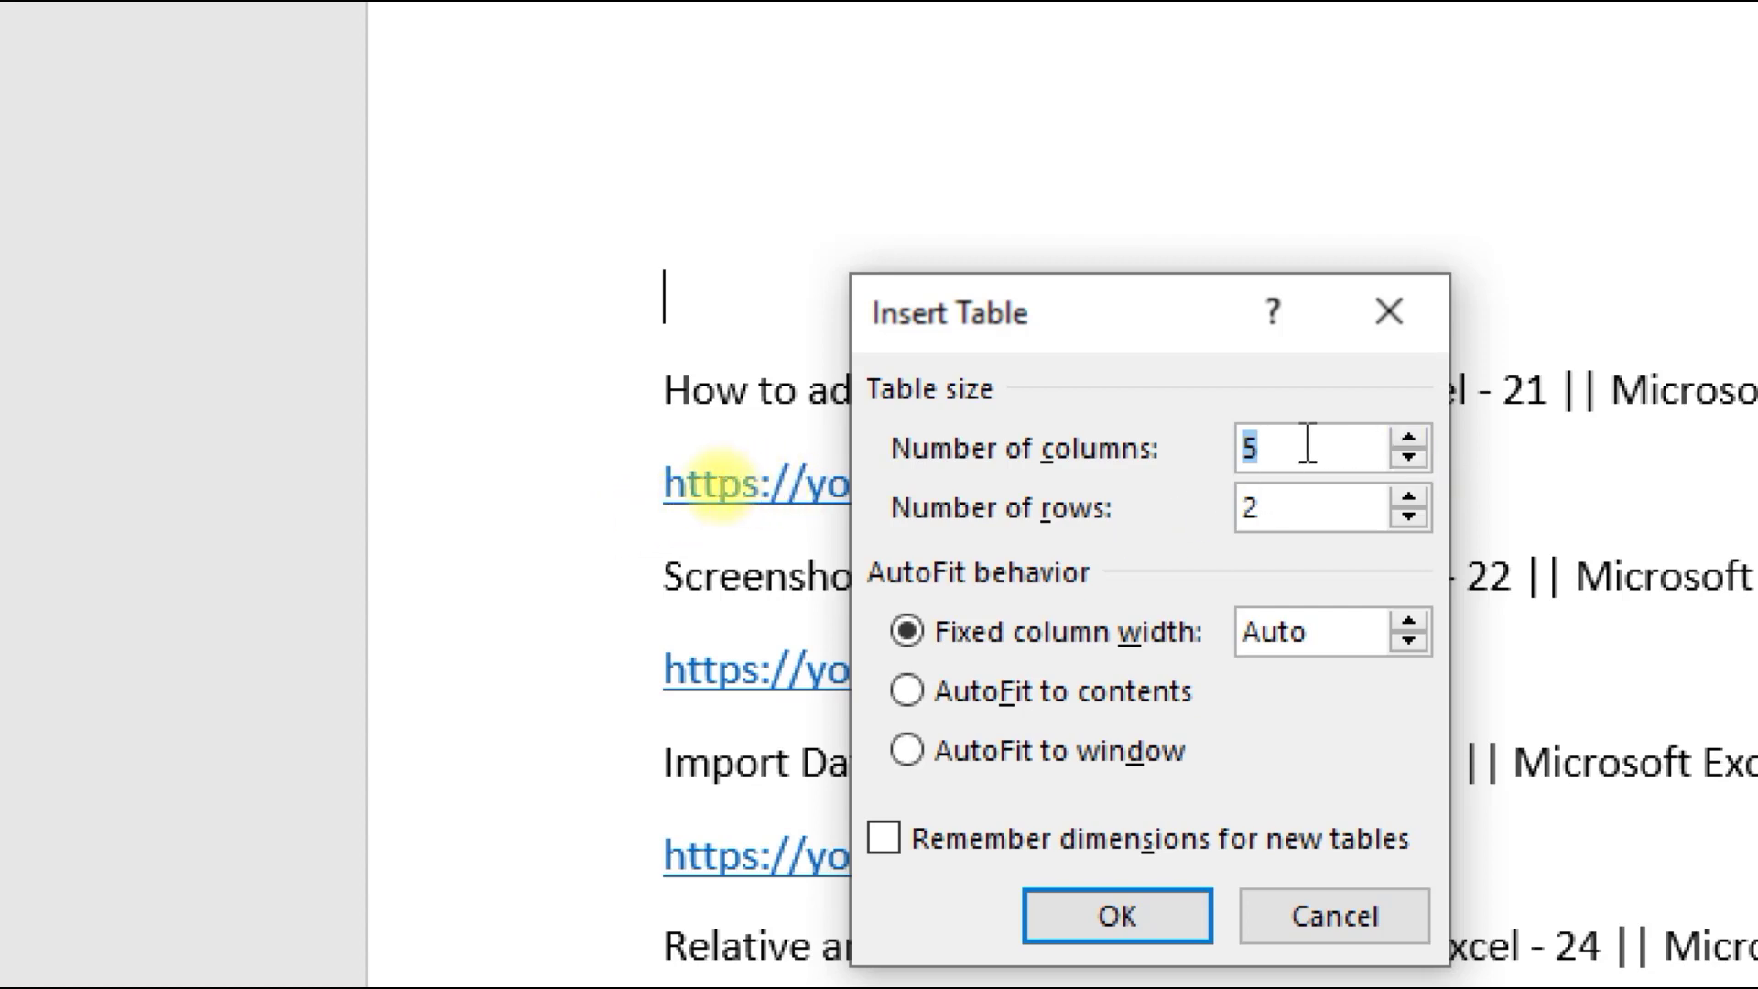
type("9")
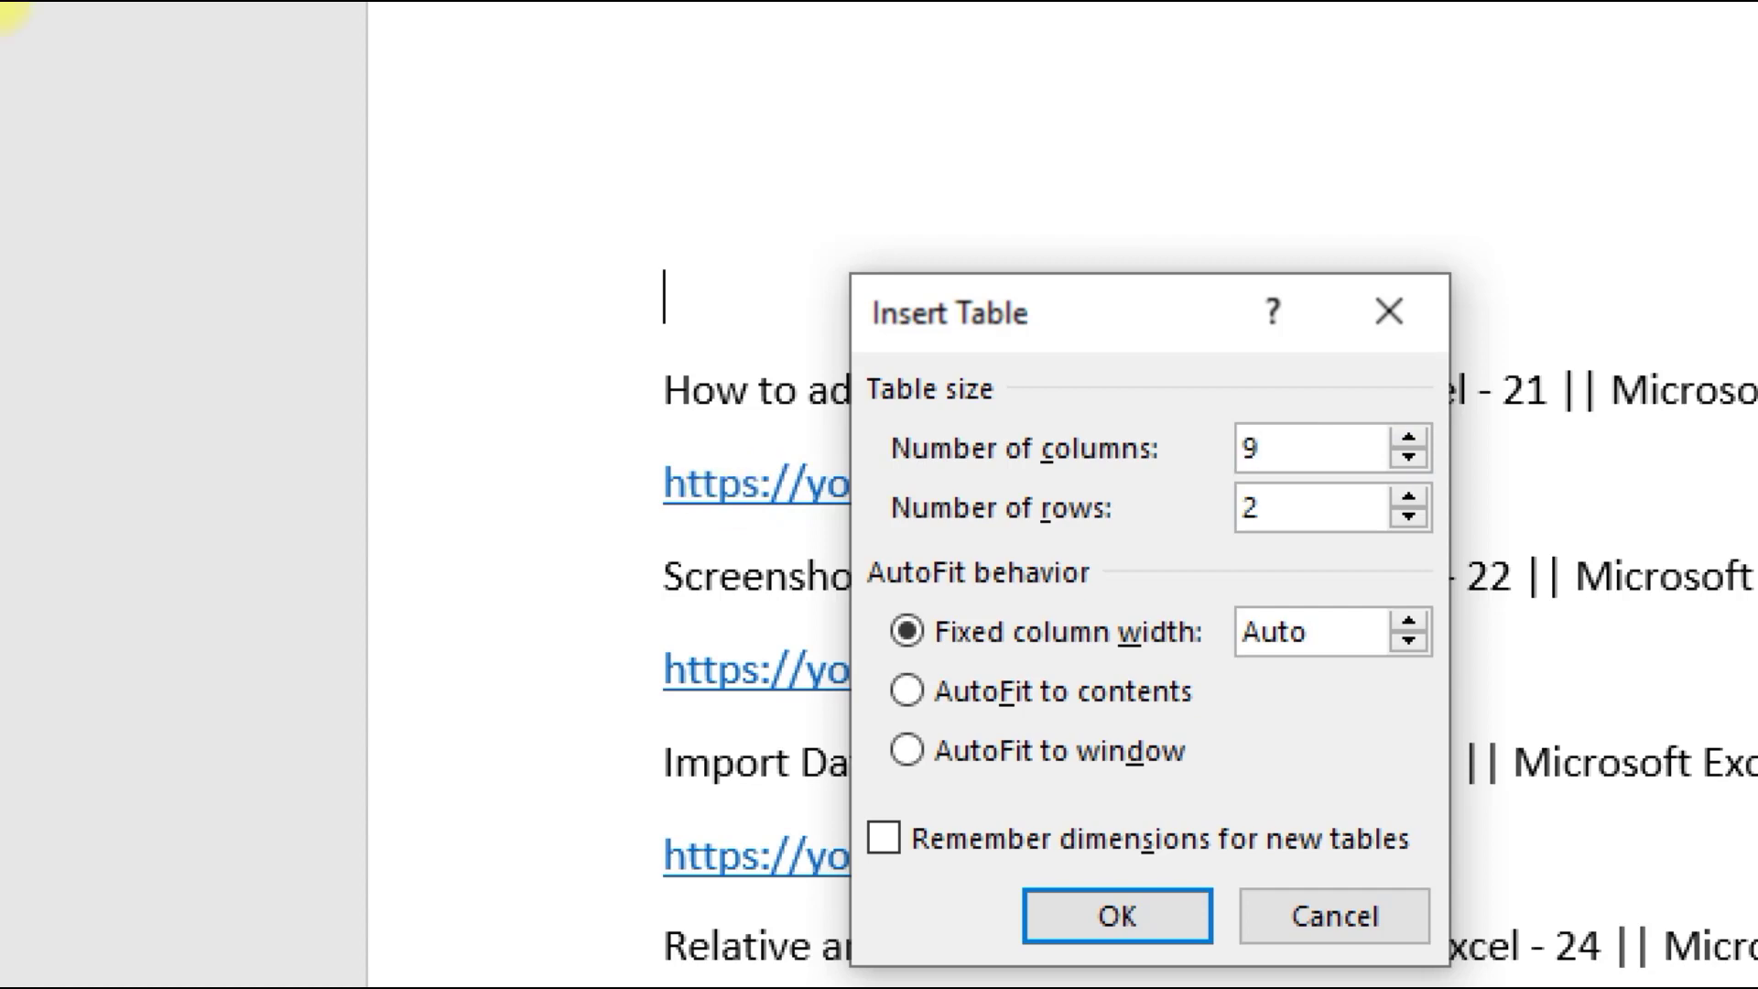
left_click(1410, 492)
left_click(1411, 492)
left_click(1411, 491)
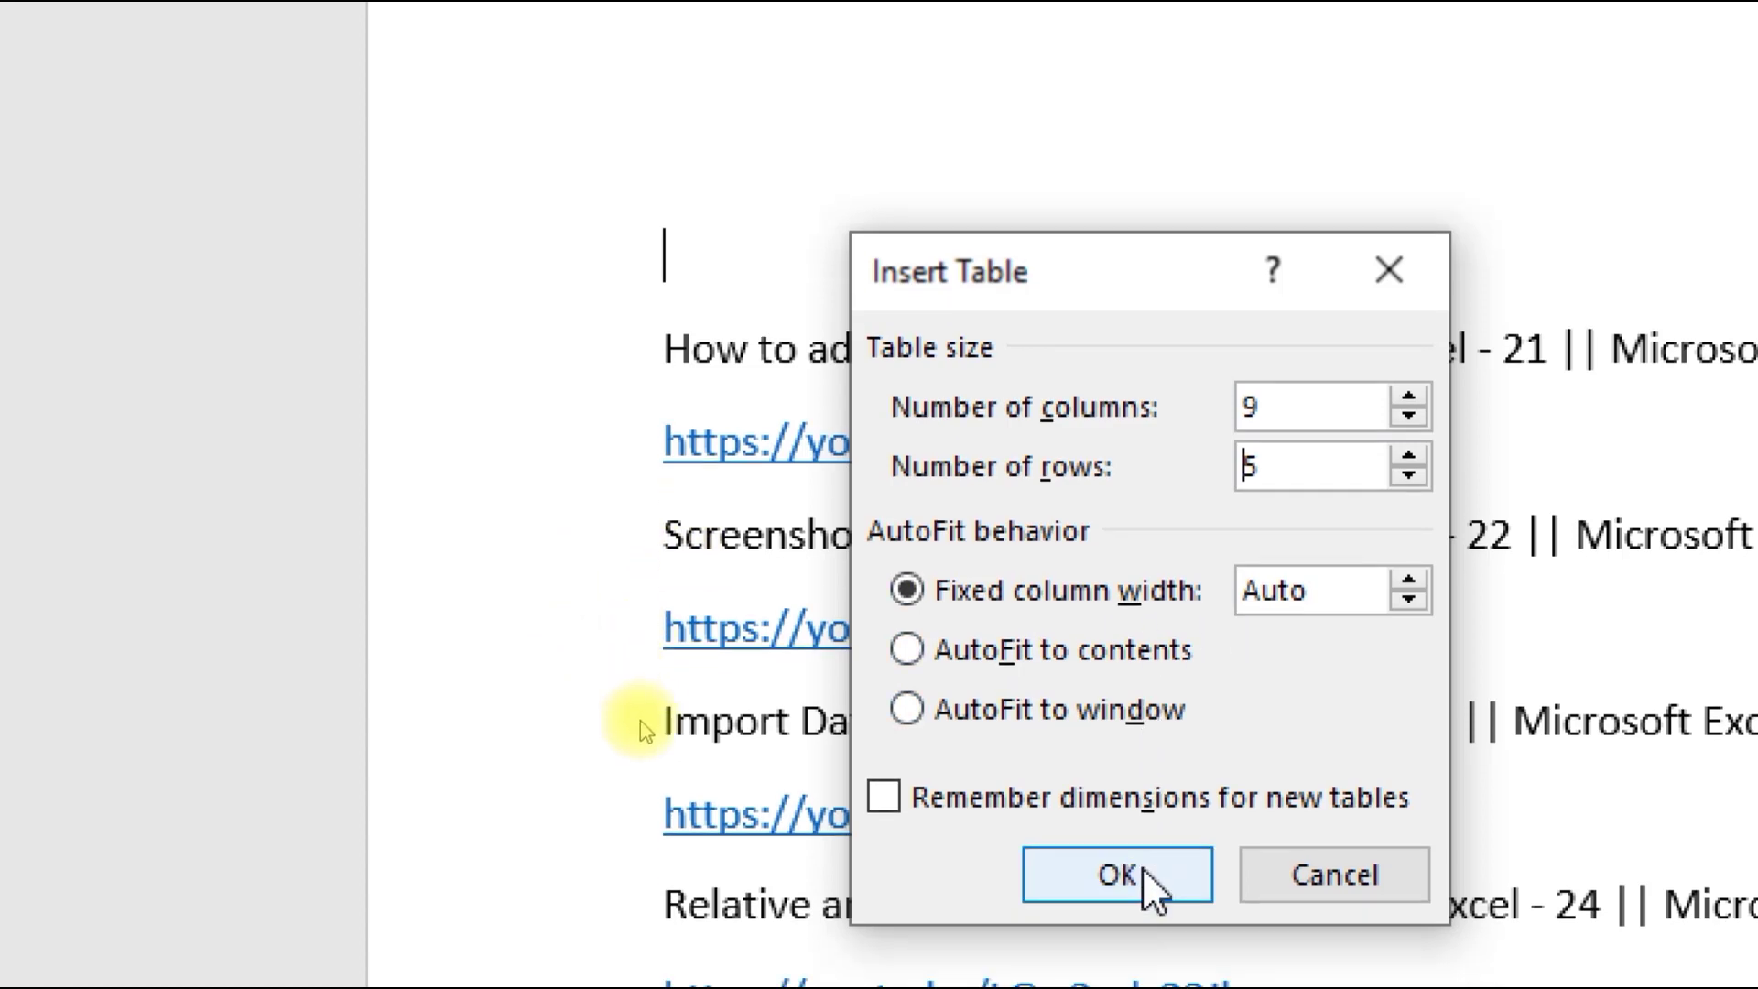
left_click(1141, 866)
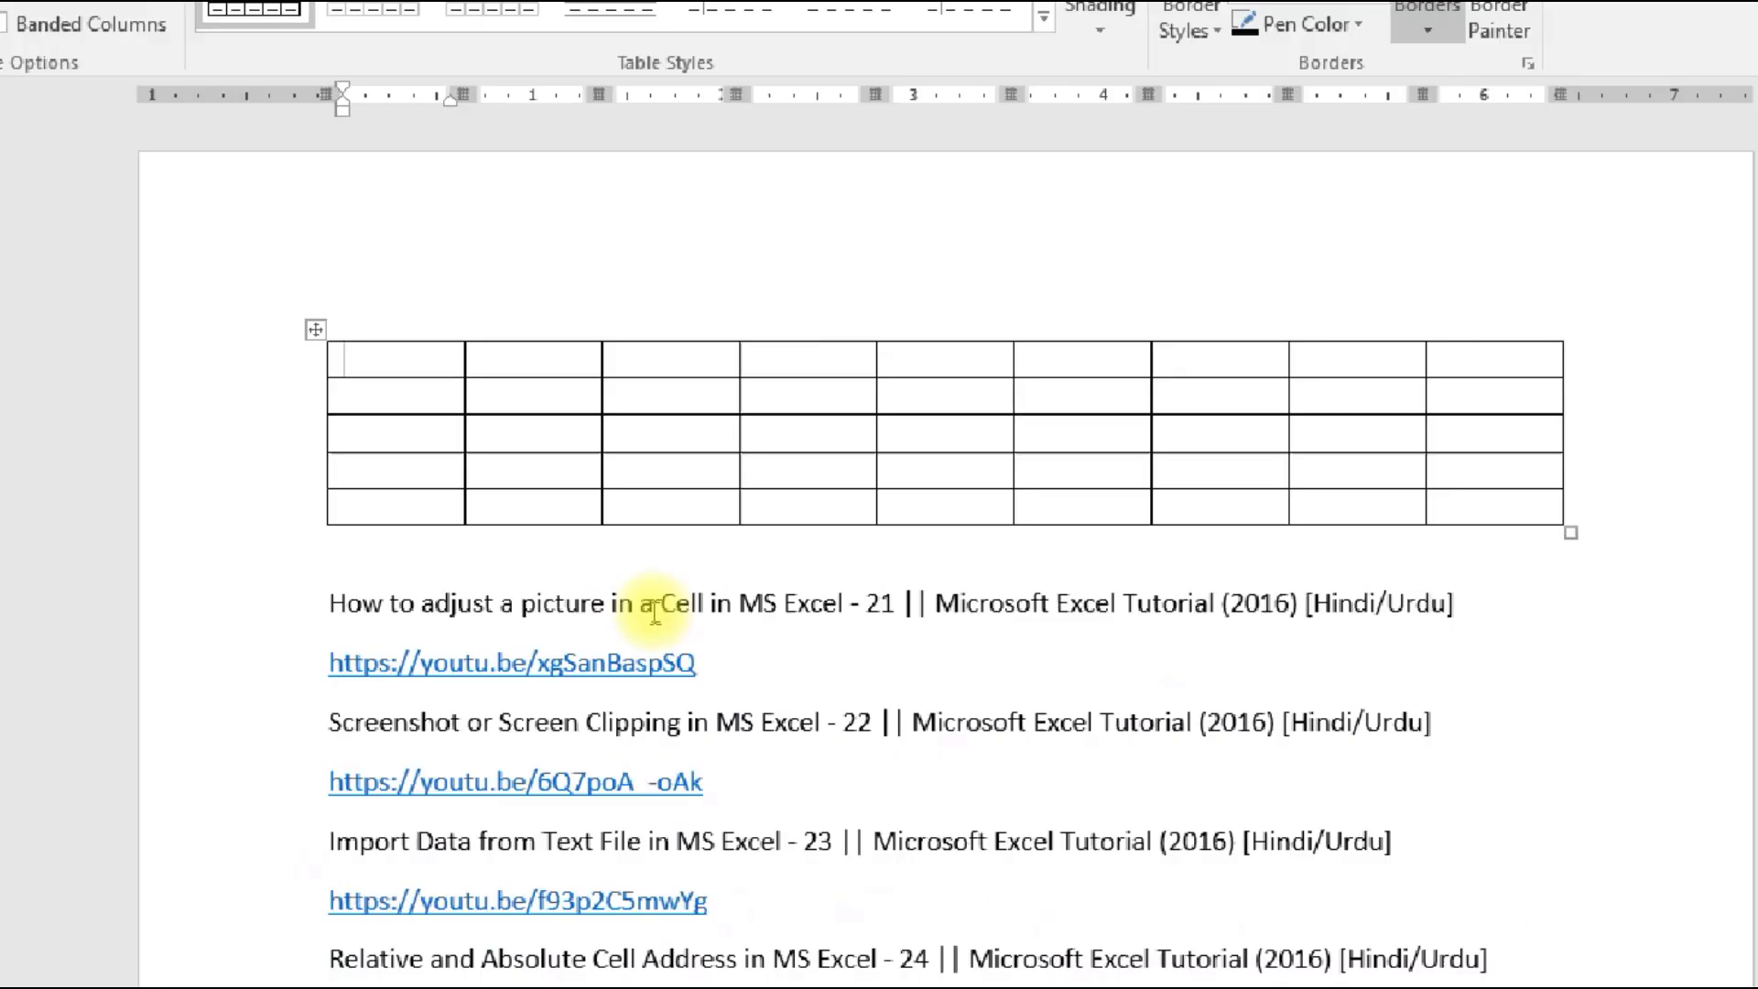
key("ctrl+1")
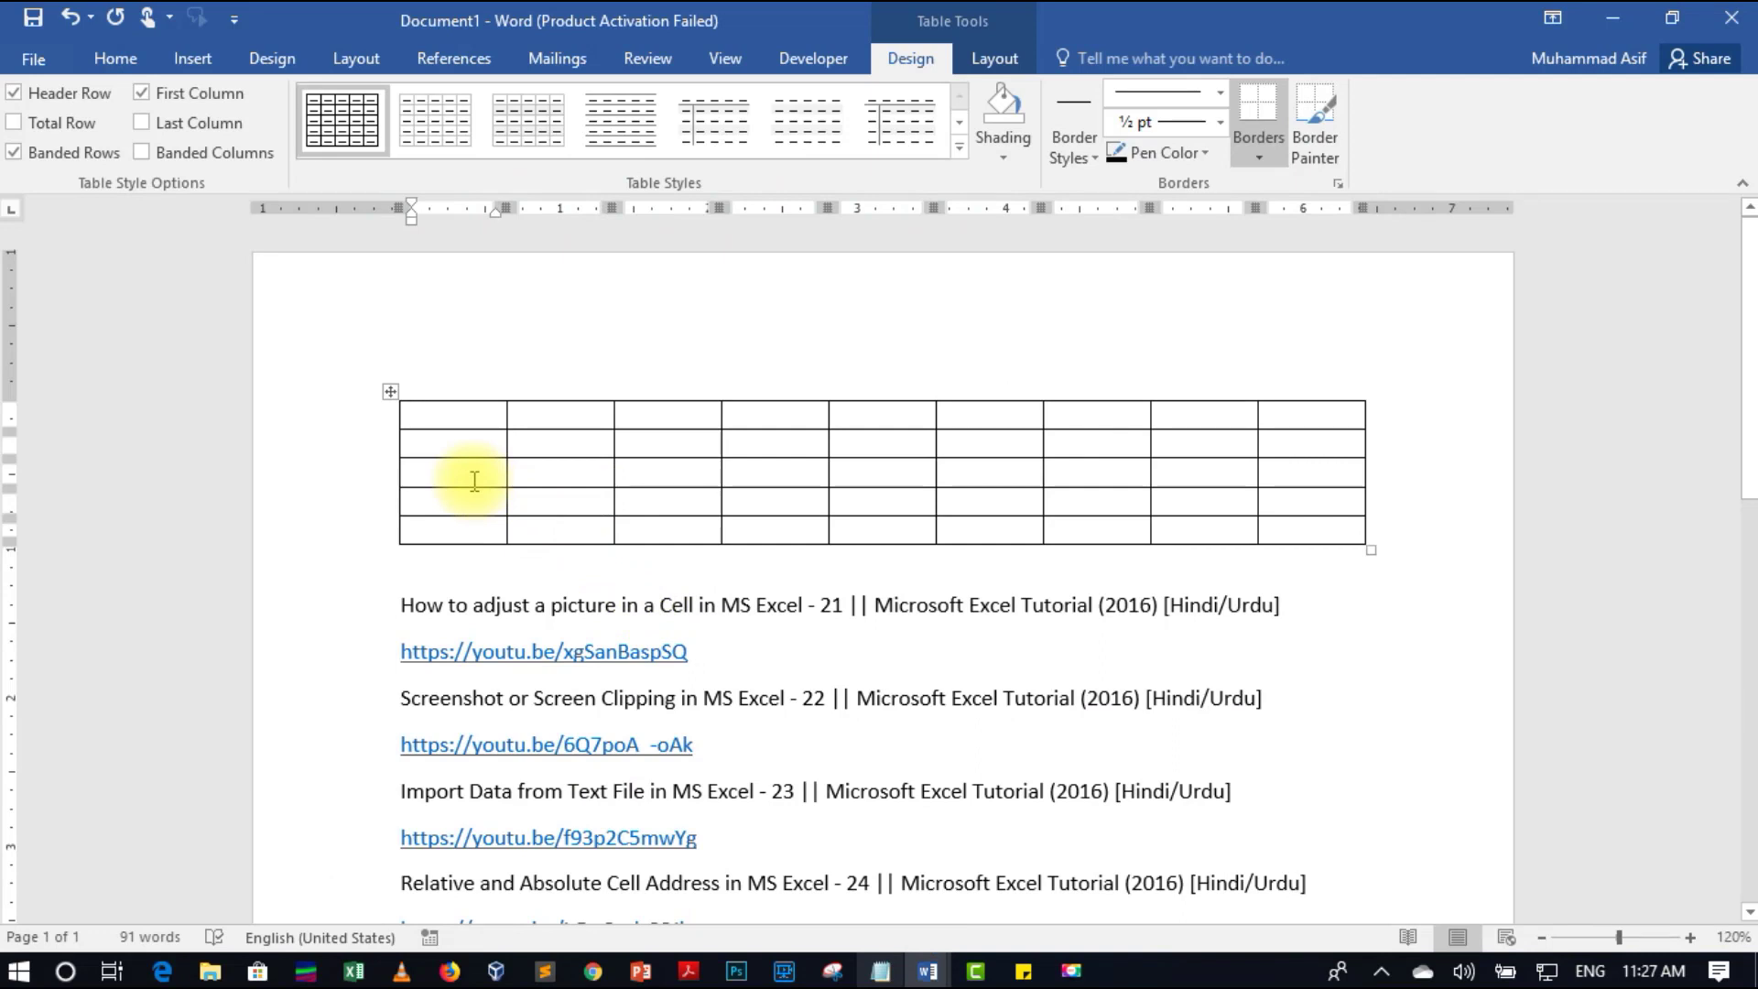
key("ctrl+z")
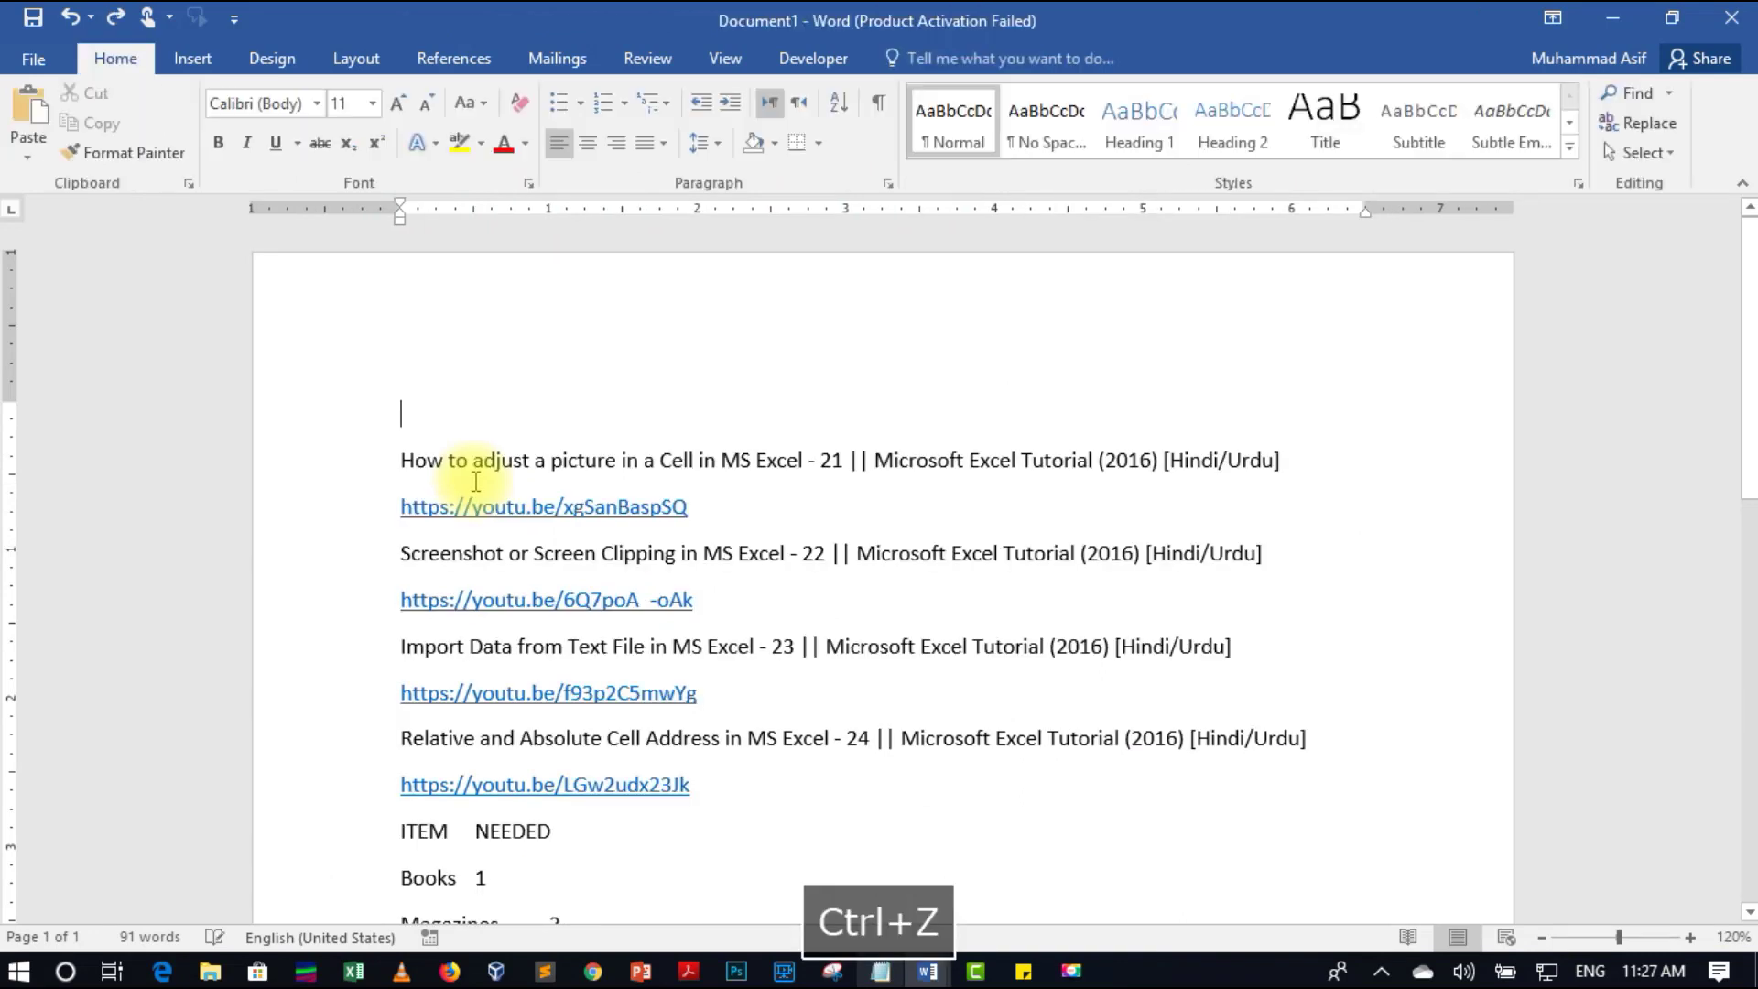
Step: Draw a one-row table by hand above the first line of text, with two cells each about 1.27 inches wide
left_click(192, 59)
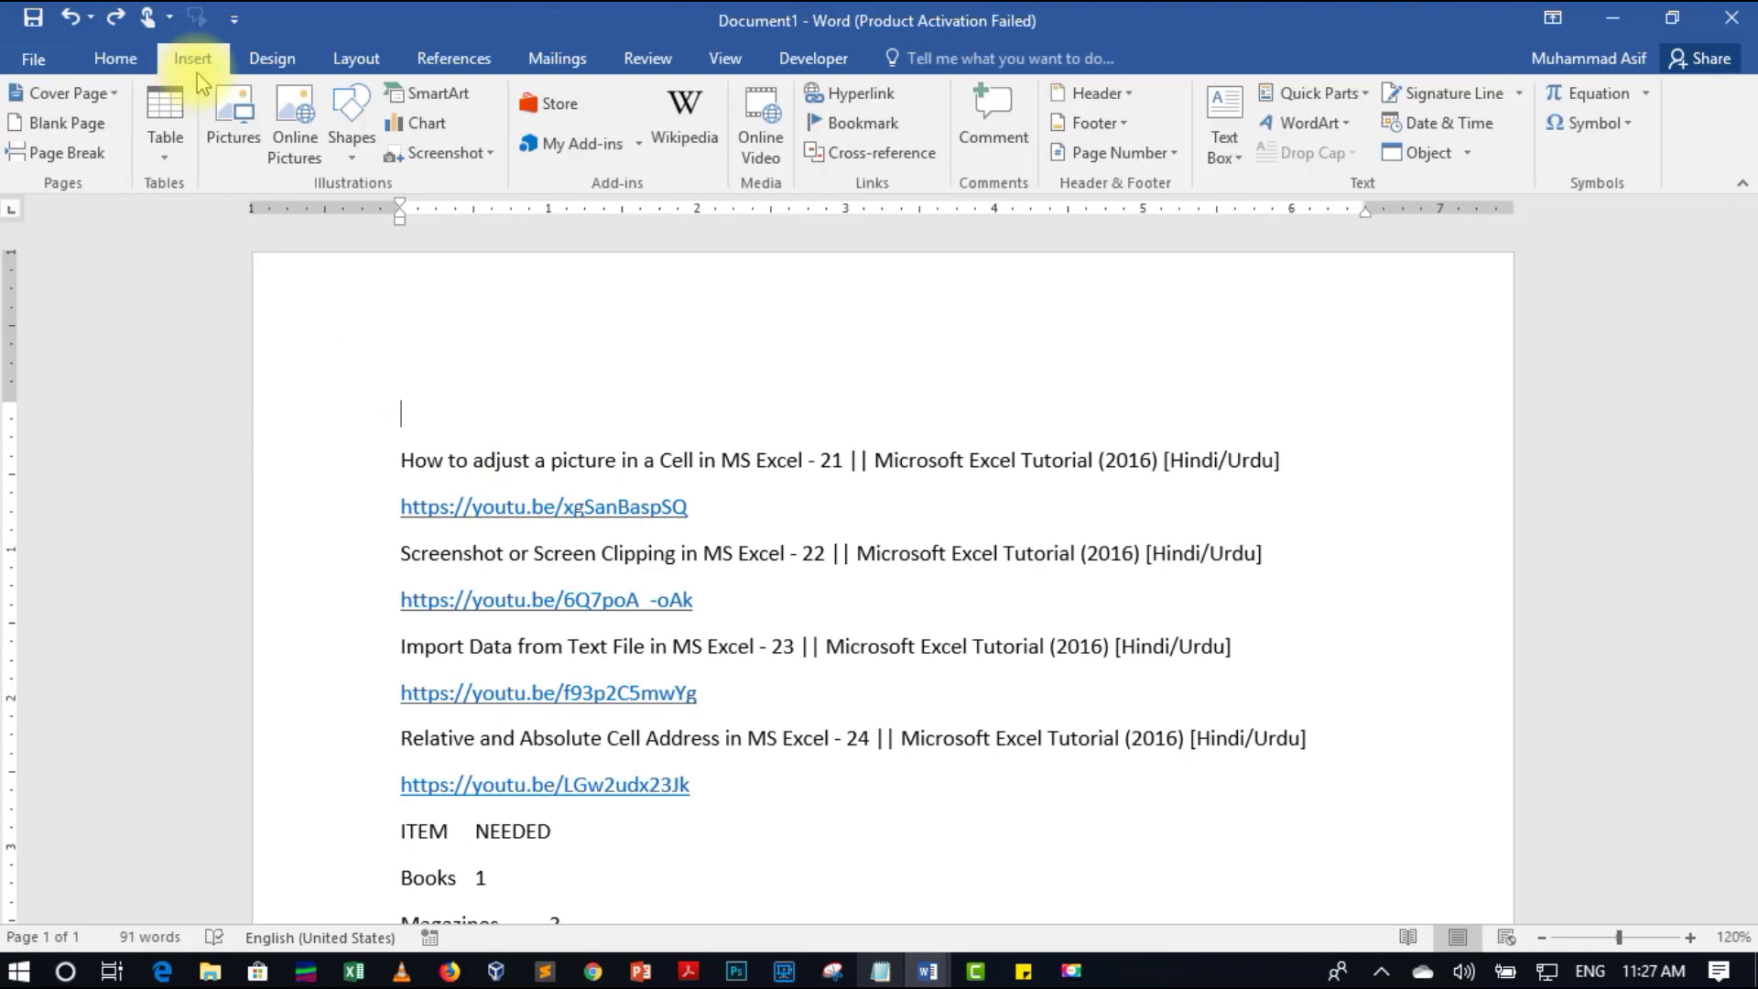
key("ctrl+1")
left_click(217, 279)
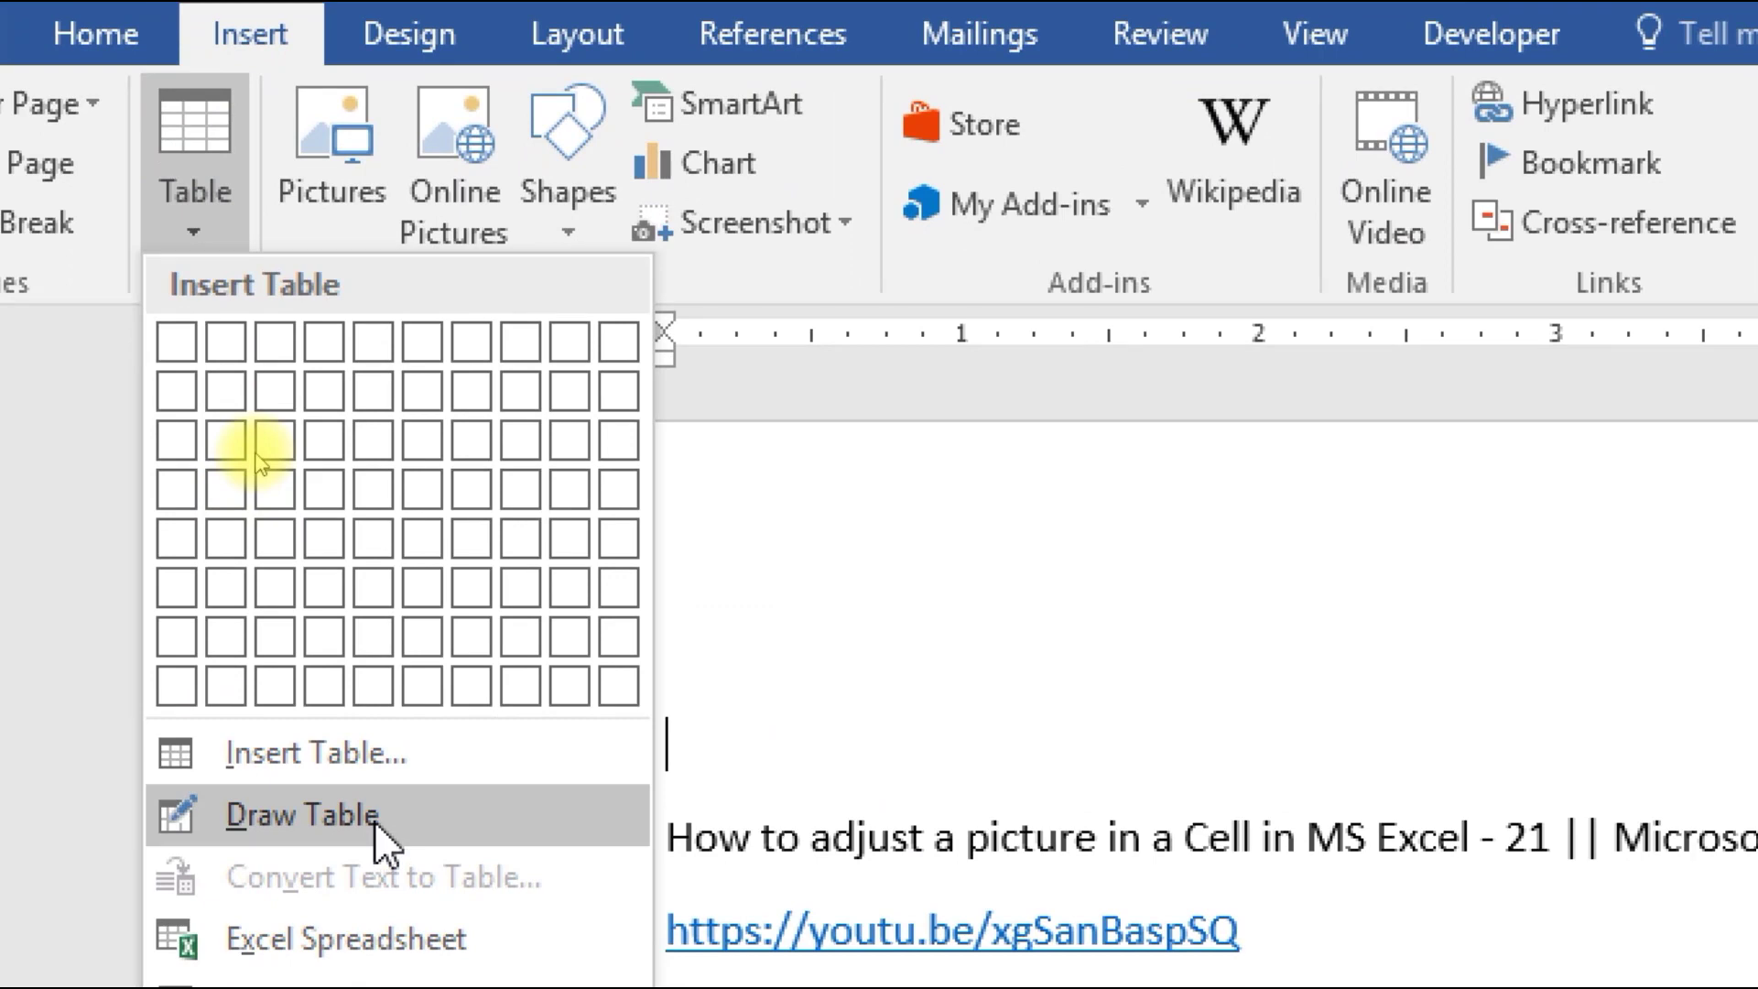
left_click(375, 817)
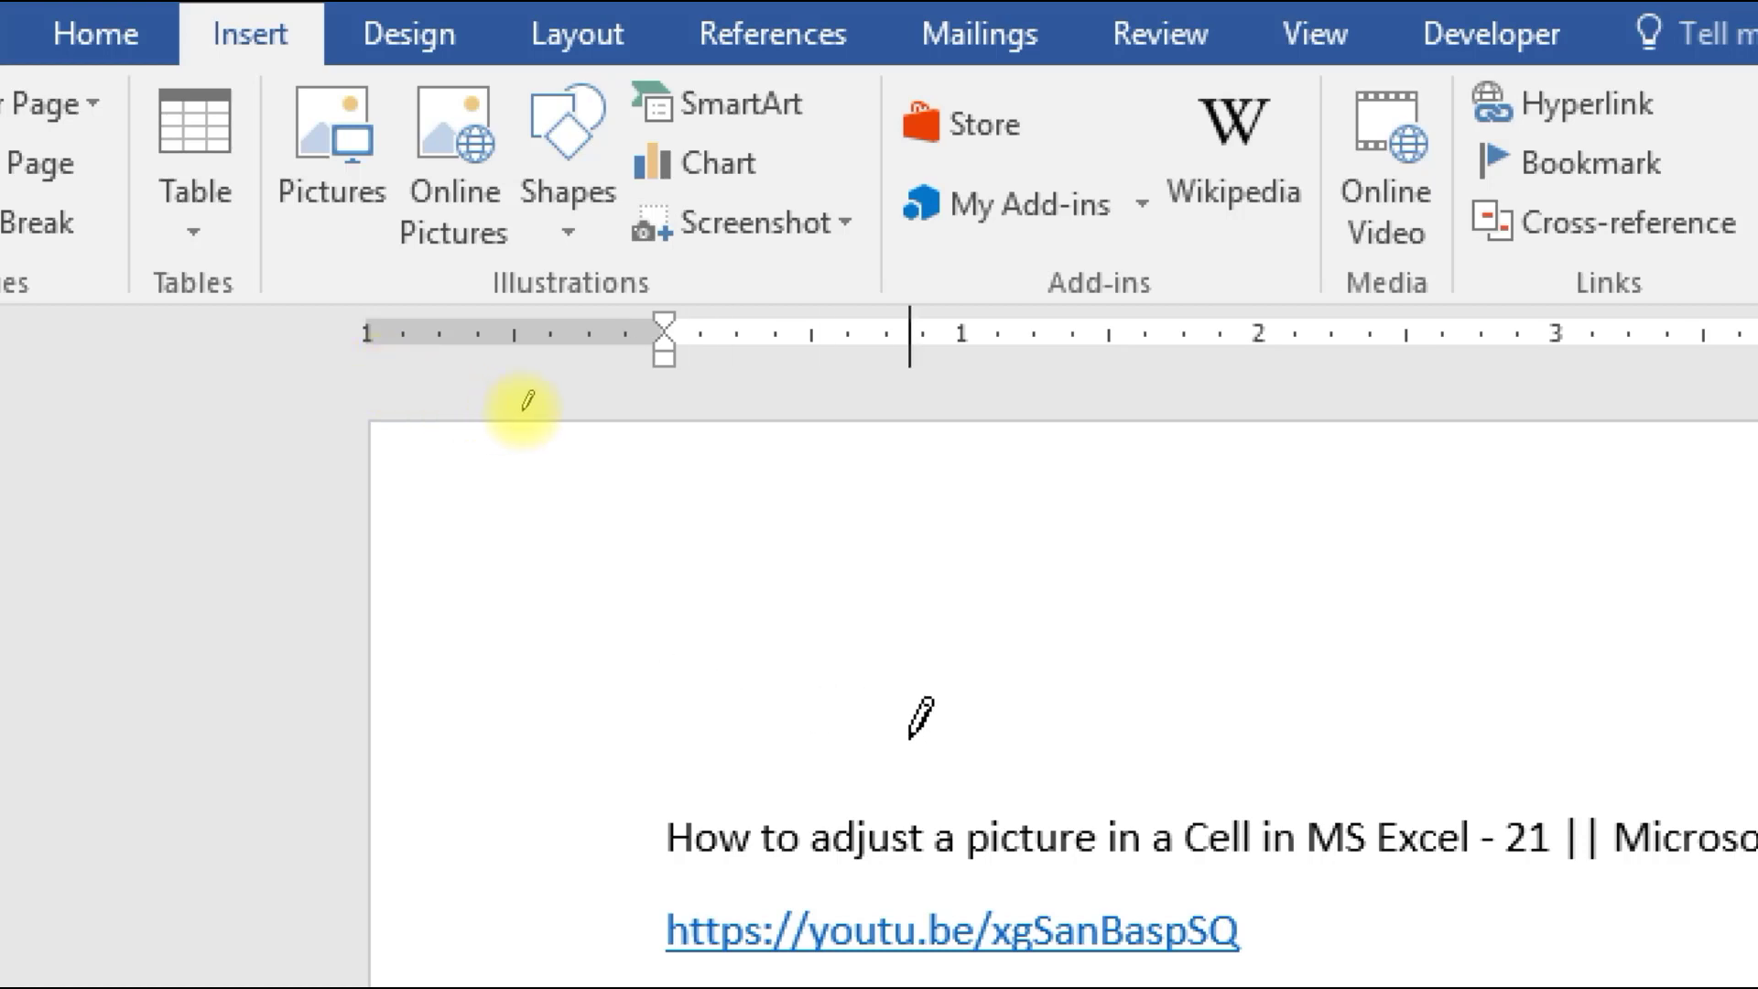
key("ctrl+1")
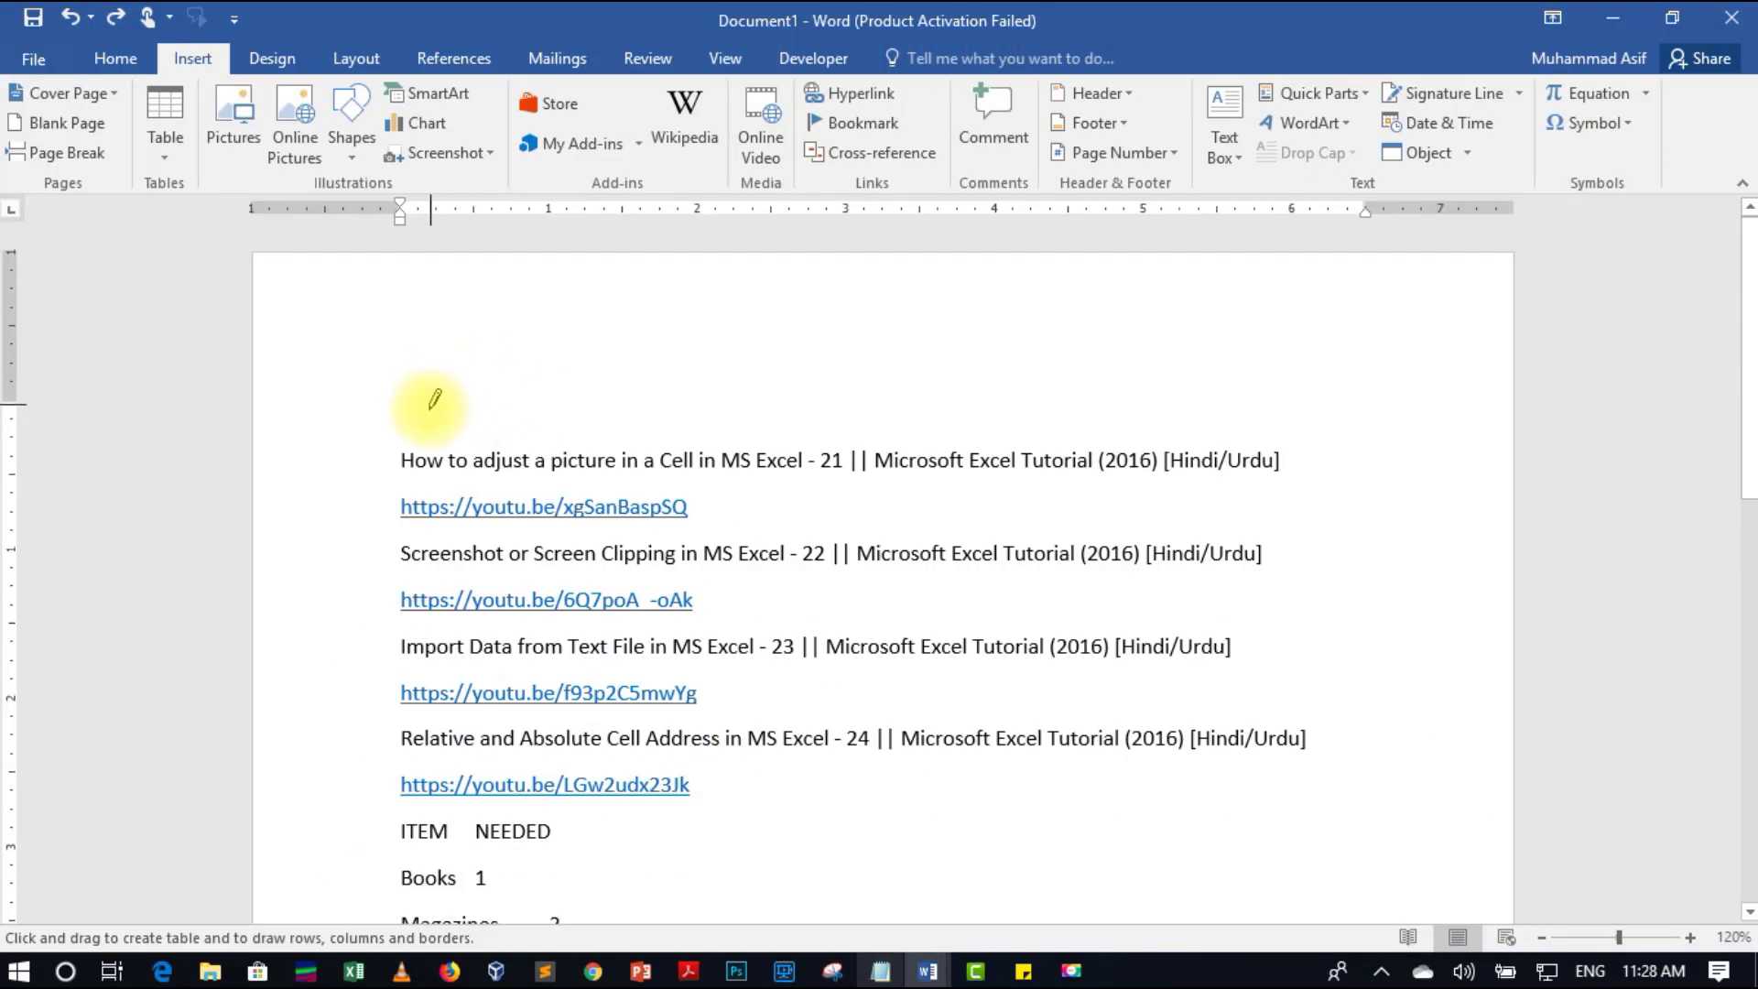
mouse_move(425, 394)
left_mouse_down()
mouse_move(420, 440)
mouse_move(573, 459)
mouse_move(628, 436)
mouse_move(613, 398)
mouse_move(740, 406)
mouse_move(793, 422)
mouse_move(801, 449)
left_mouse_up()
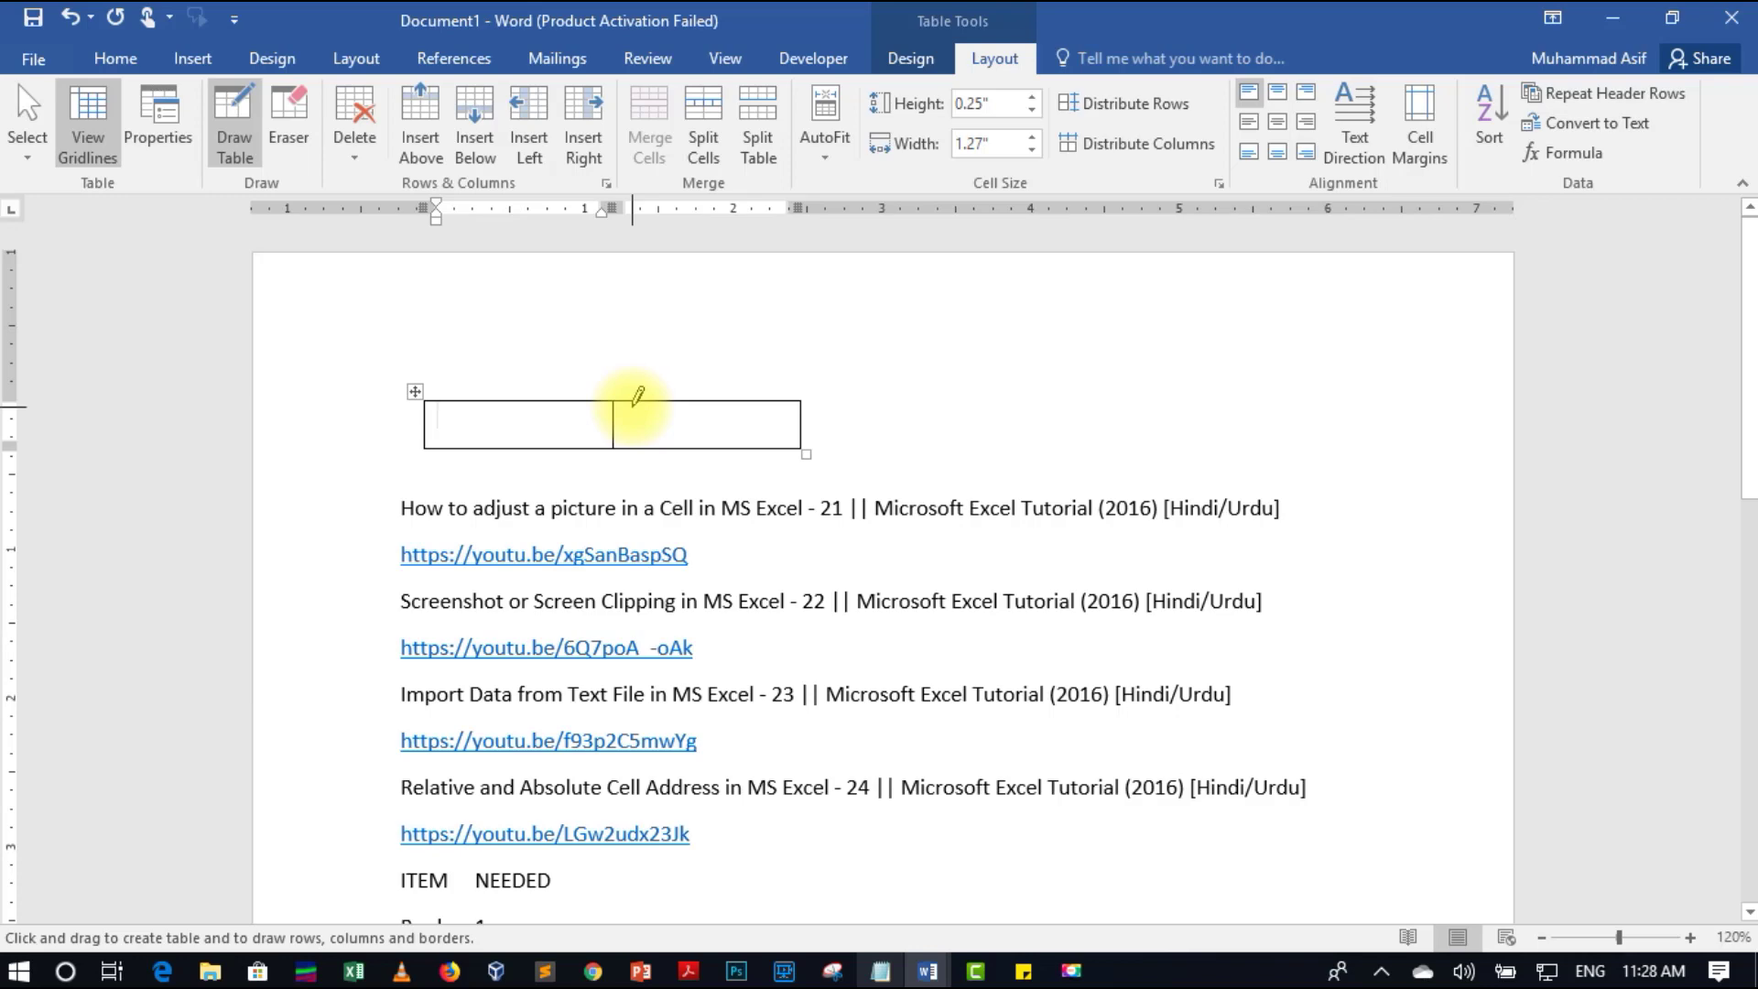
Step: Draw a third cell at the end of the row and add a second row of two cells, the first spanning two columns
key("ctrl+1")
mouse_move(959, 387)
left_mouse_down()
mouse_move(1319, 403)
mouse_move(1410, 524)
mouse_move(1421, 503)
left_mouse_up()
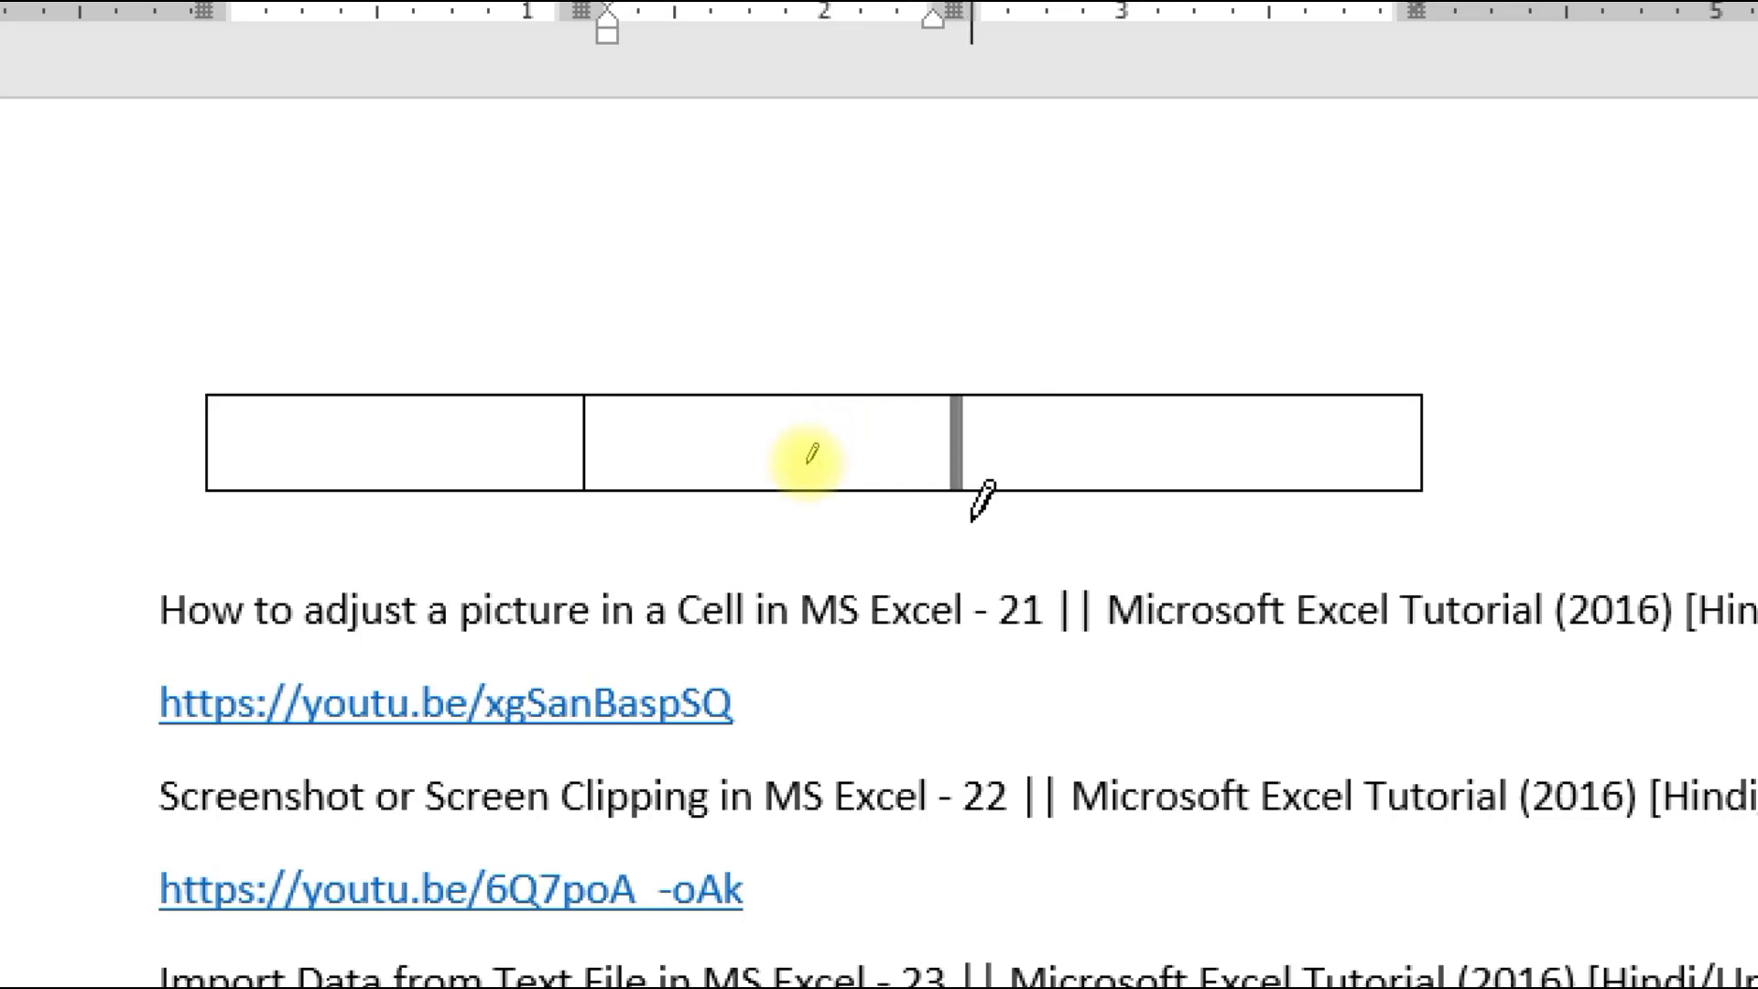
left_click_drag(966, 491, 1425, 596)
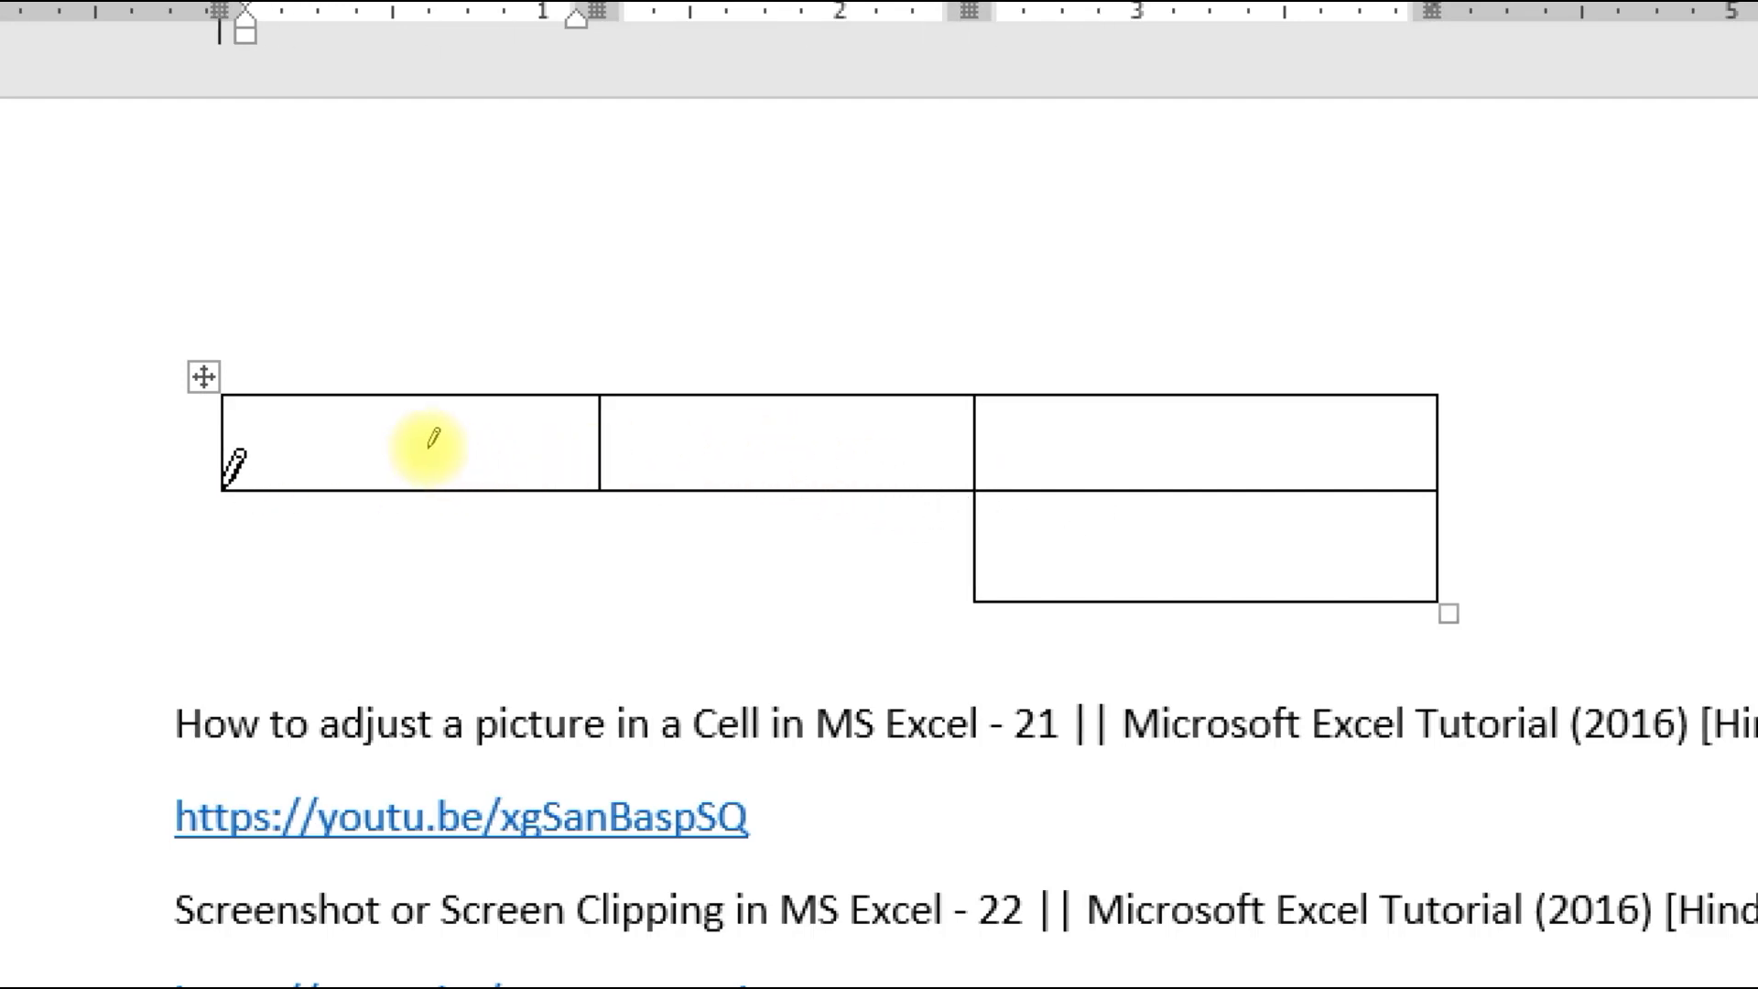
left_click_drag(232, 492, 974, 615)
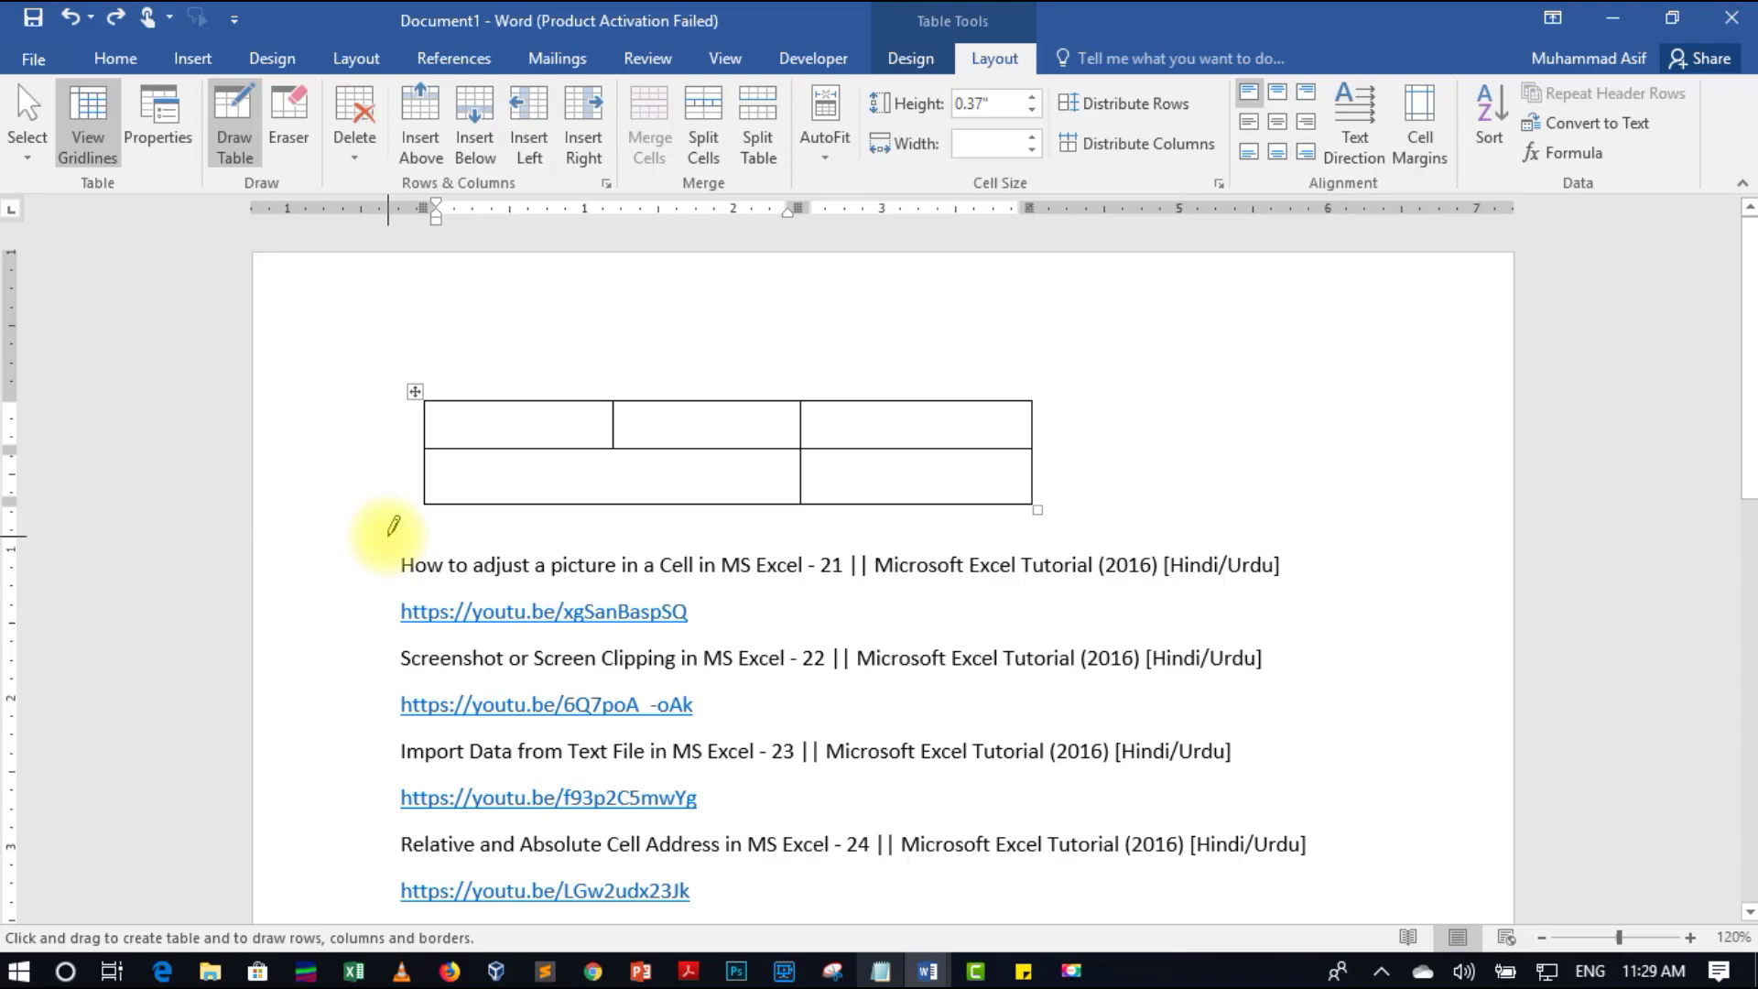
Step: Draw a single-cell table about 6.72 inches wide and 2.54 inches high around the Excel tutorial titles 21 to 23 and their links
mouse_move(388, 536)
left_mouse_down()
mouse_move(576, 844)
mouse_move(687, 960)
mouse_move(1048, 697)
mouse_move(1362, 699)
mouse_move(1381, 675)
left_mouse_up()
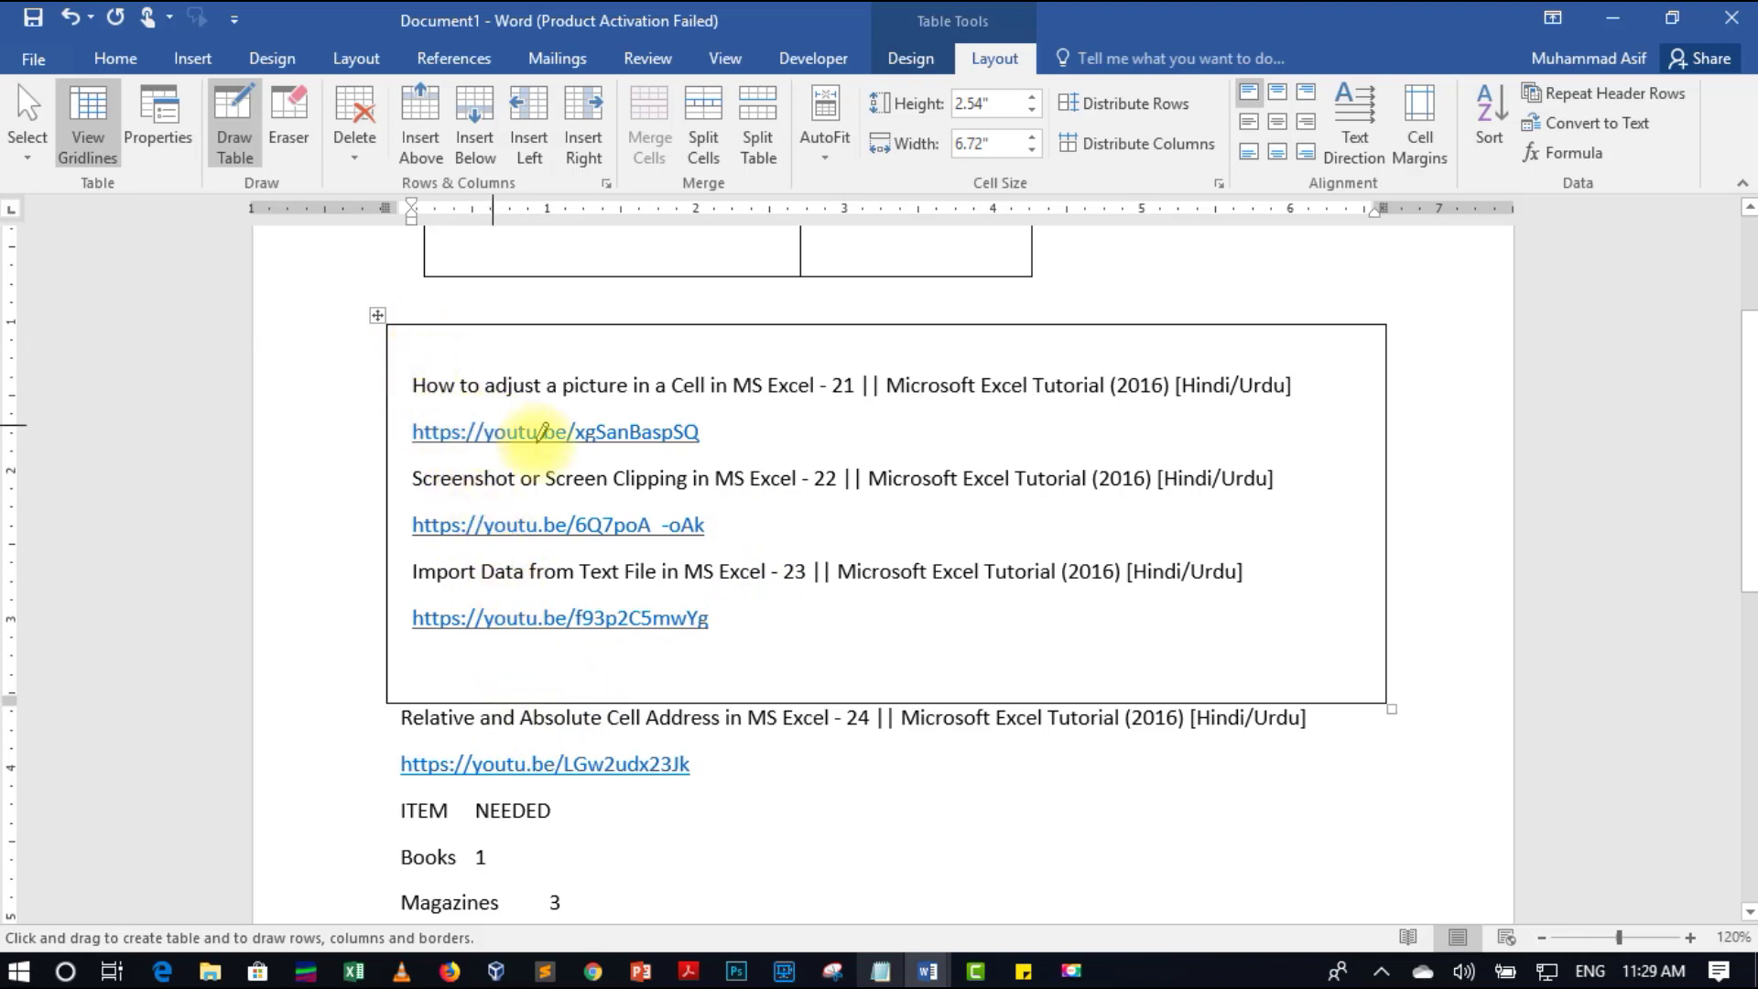
key("ctrl+z")
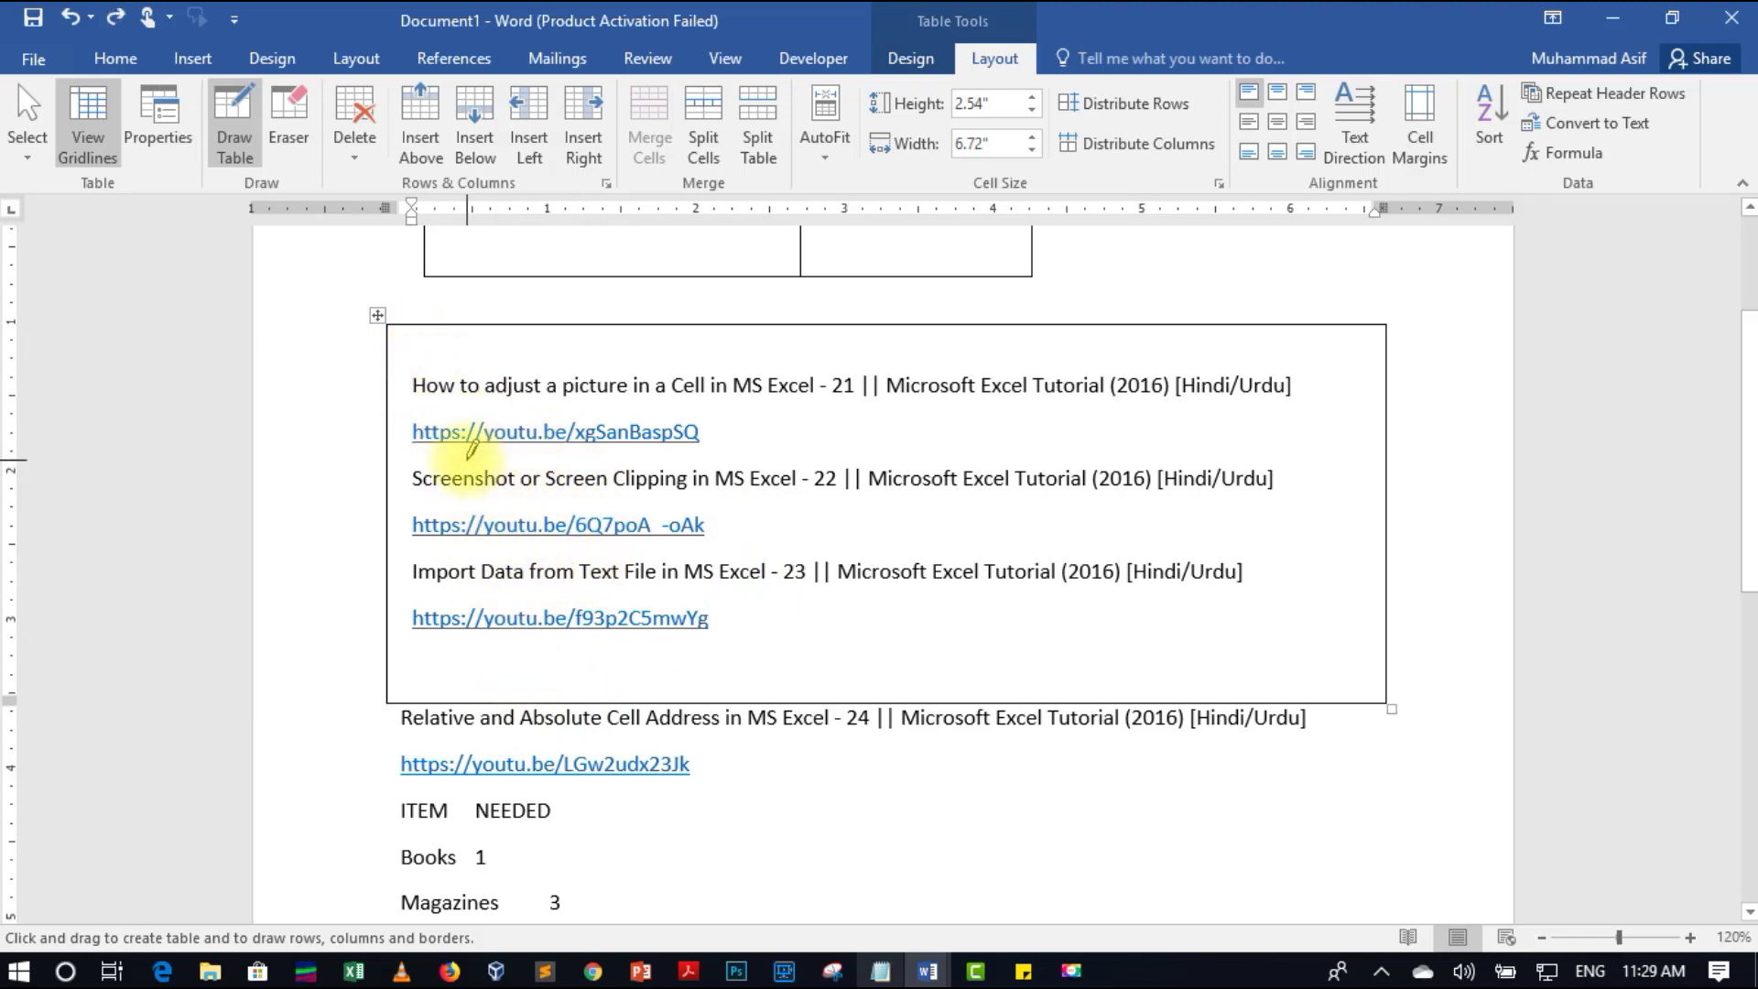
Step: Convert the list from ITEM/NEEDED to Scissors into a two-column table, separating the text at tabs with automatic fixed column width
left_click(199, 58)
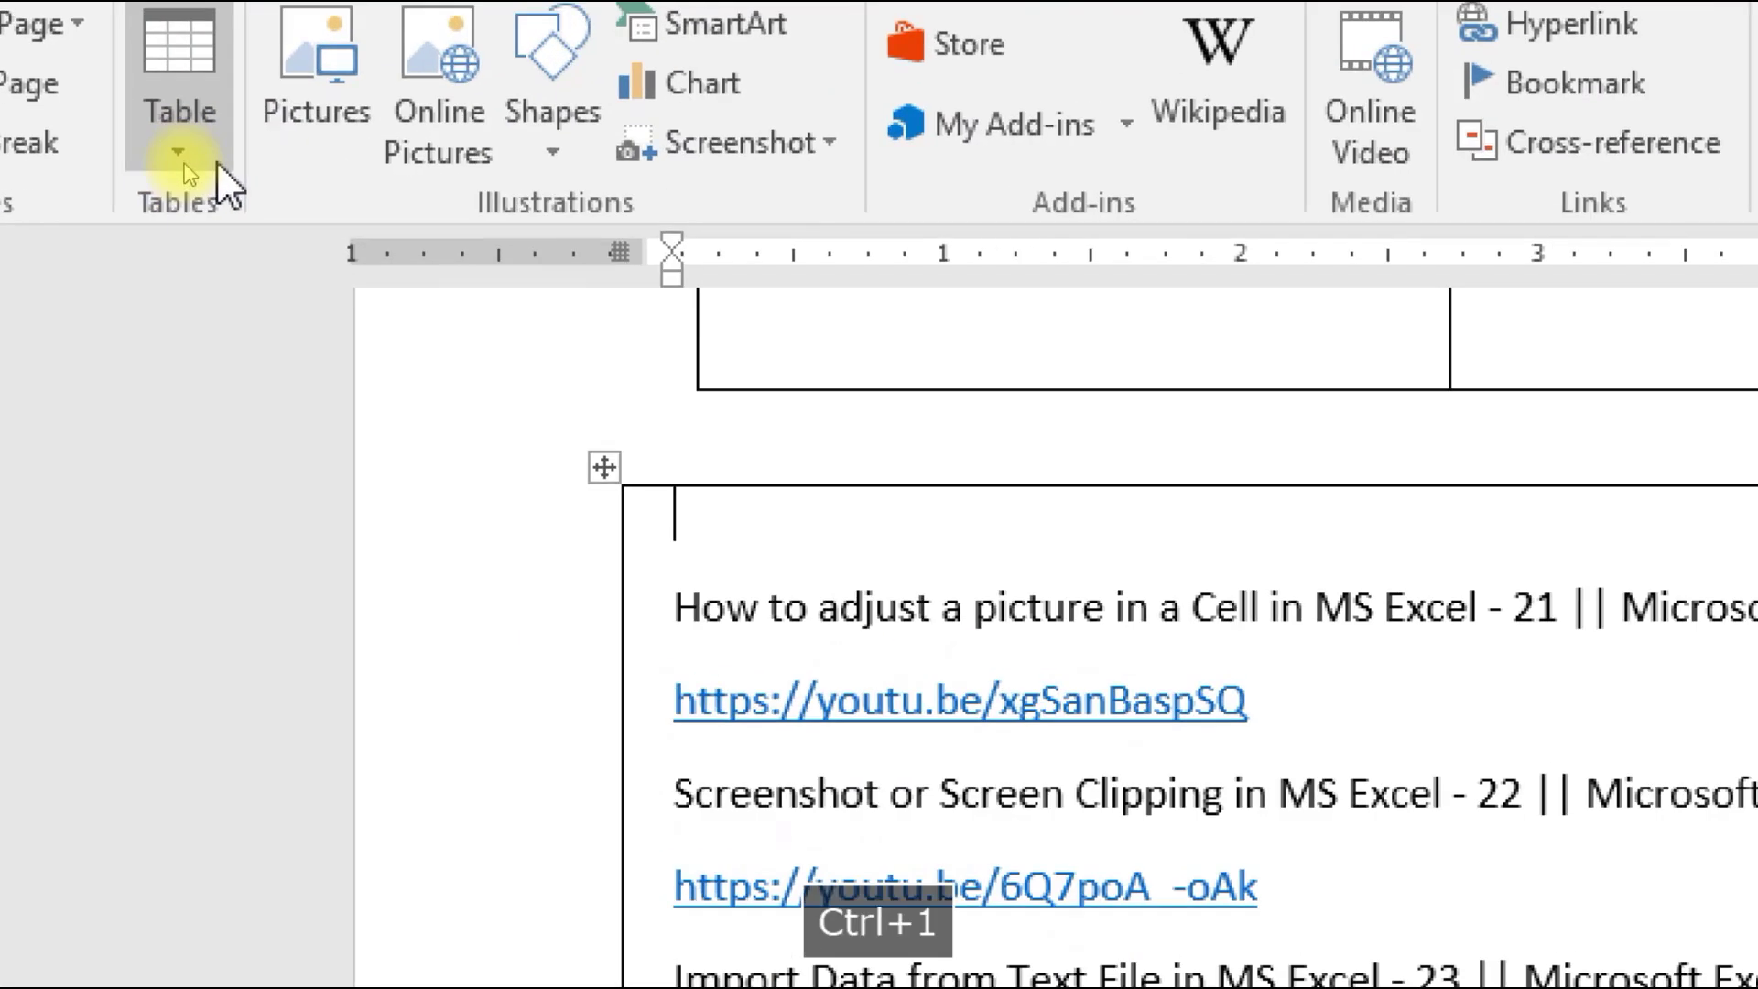
left_click(188, 170)
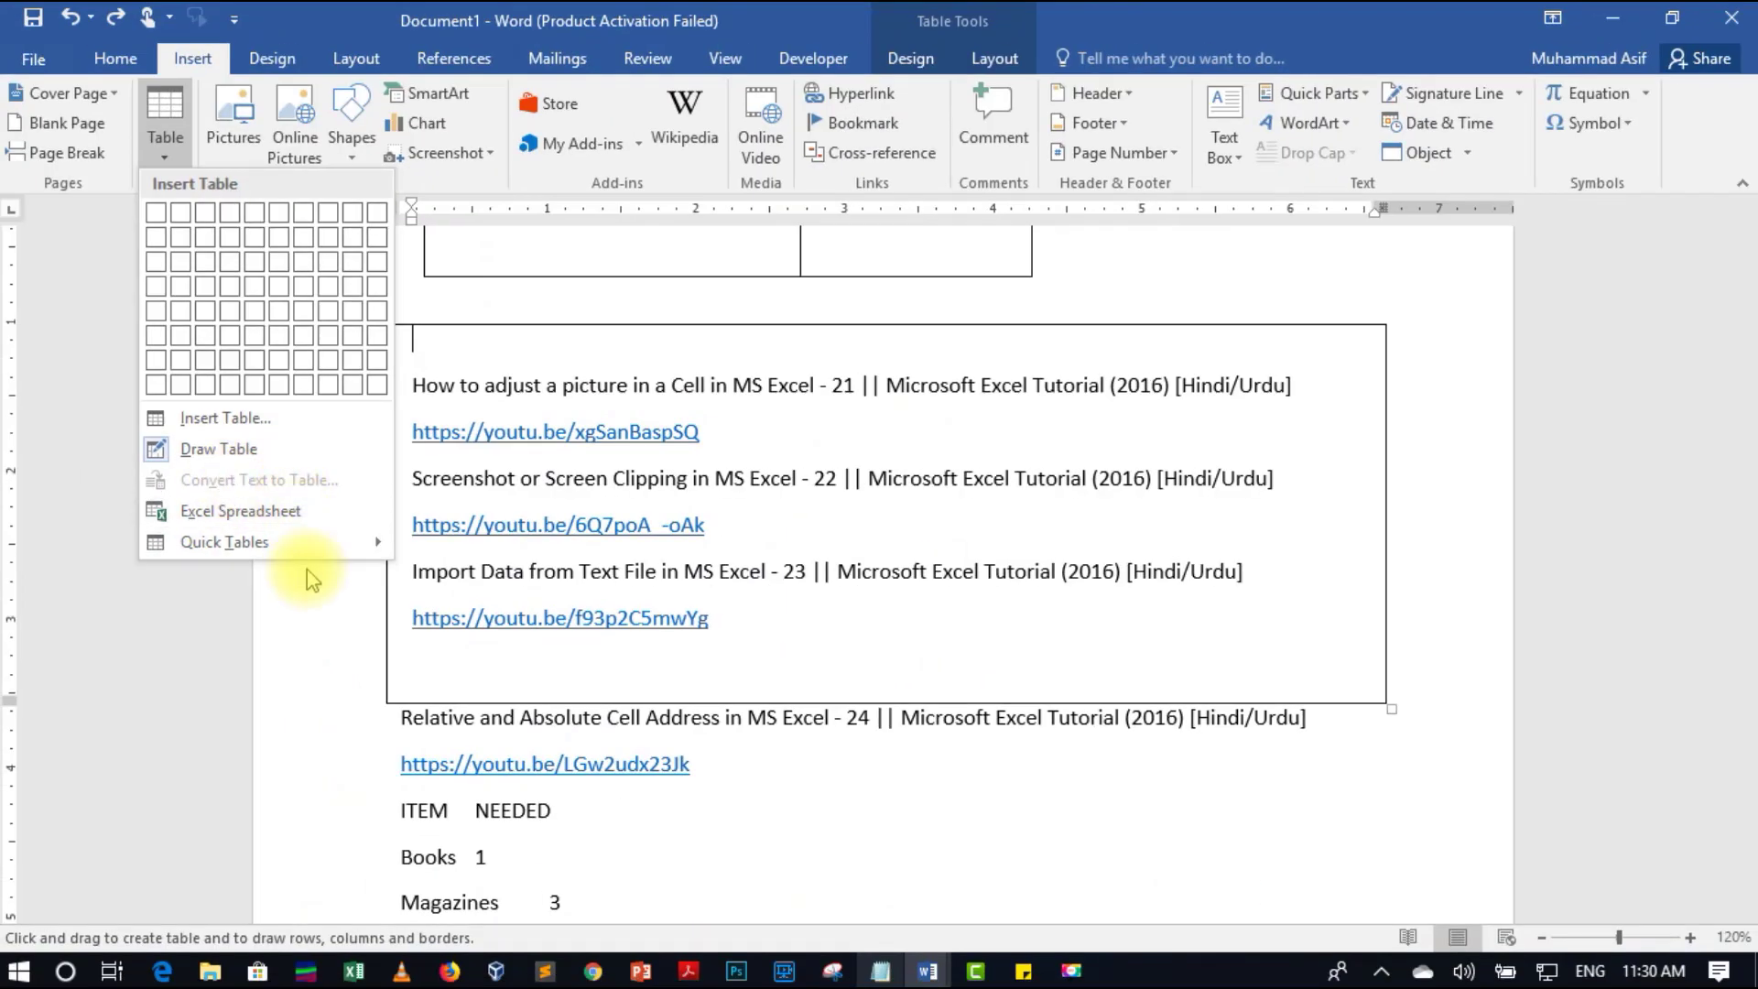
left_click(796, 861)
scroll(787, 824, "down", 5)
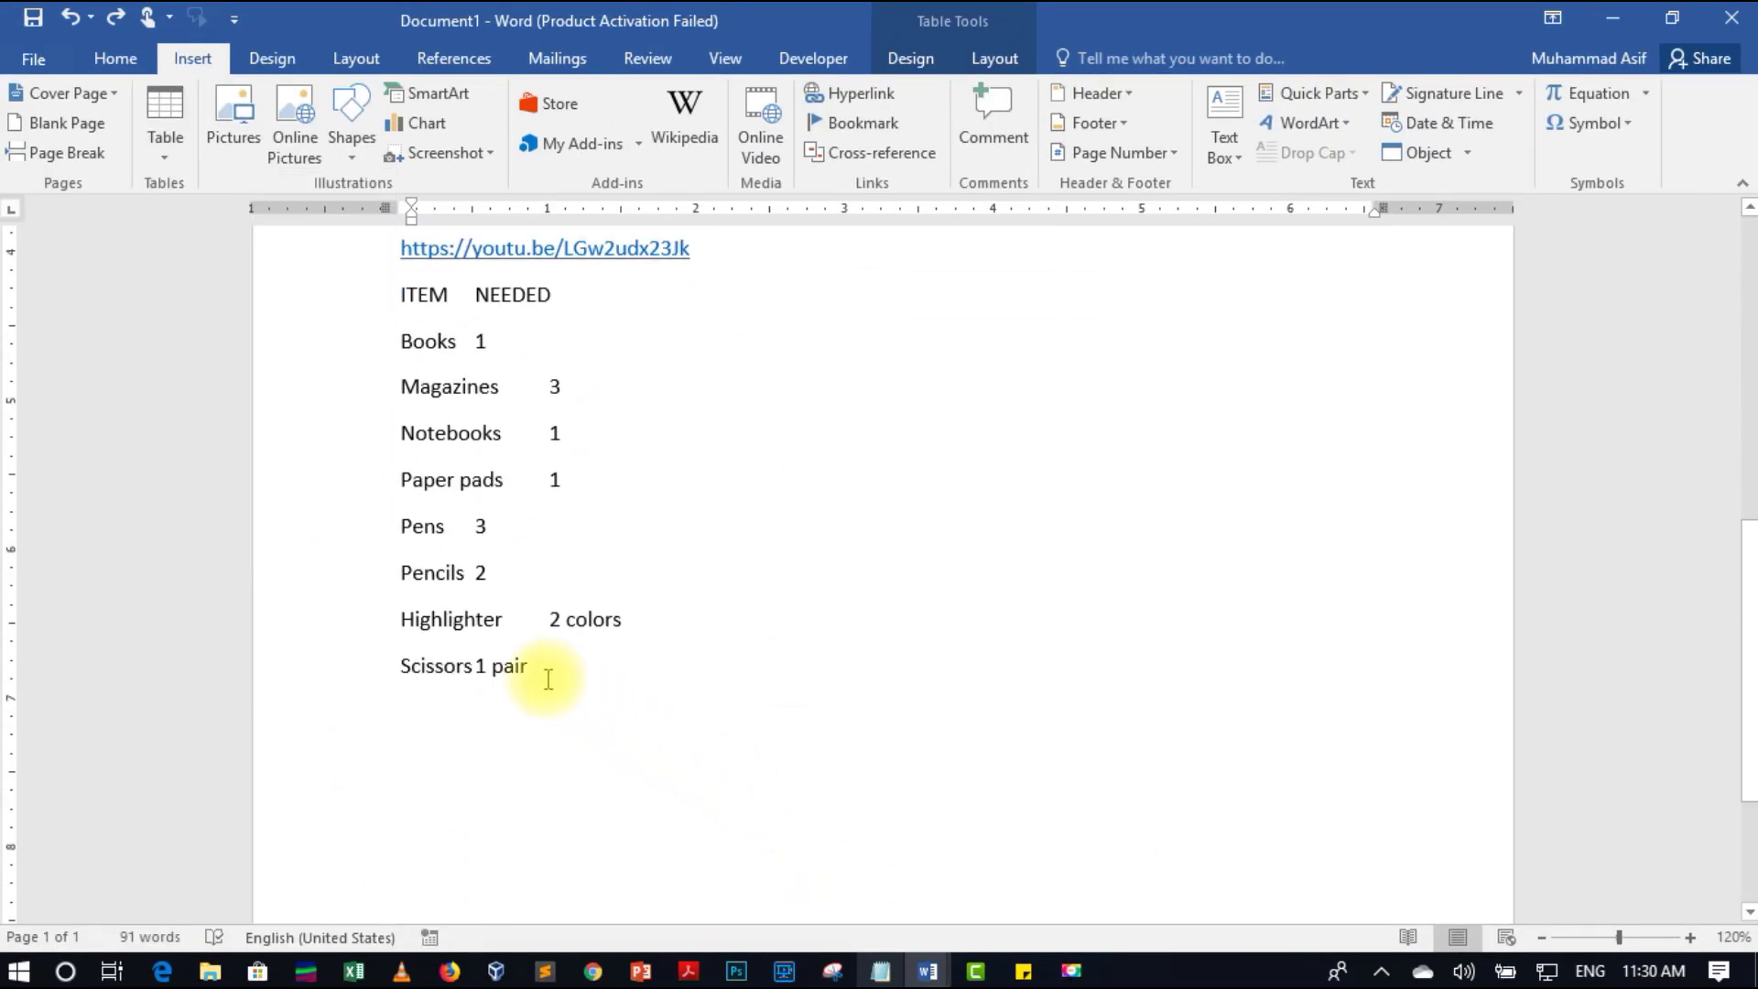
left_click_drag(549, 674, 327, 302)
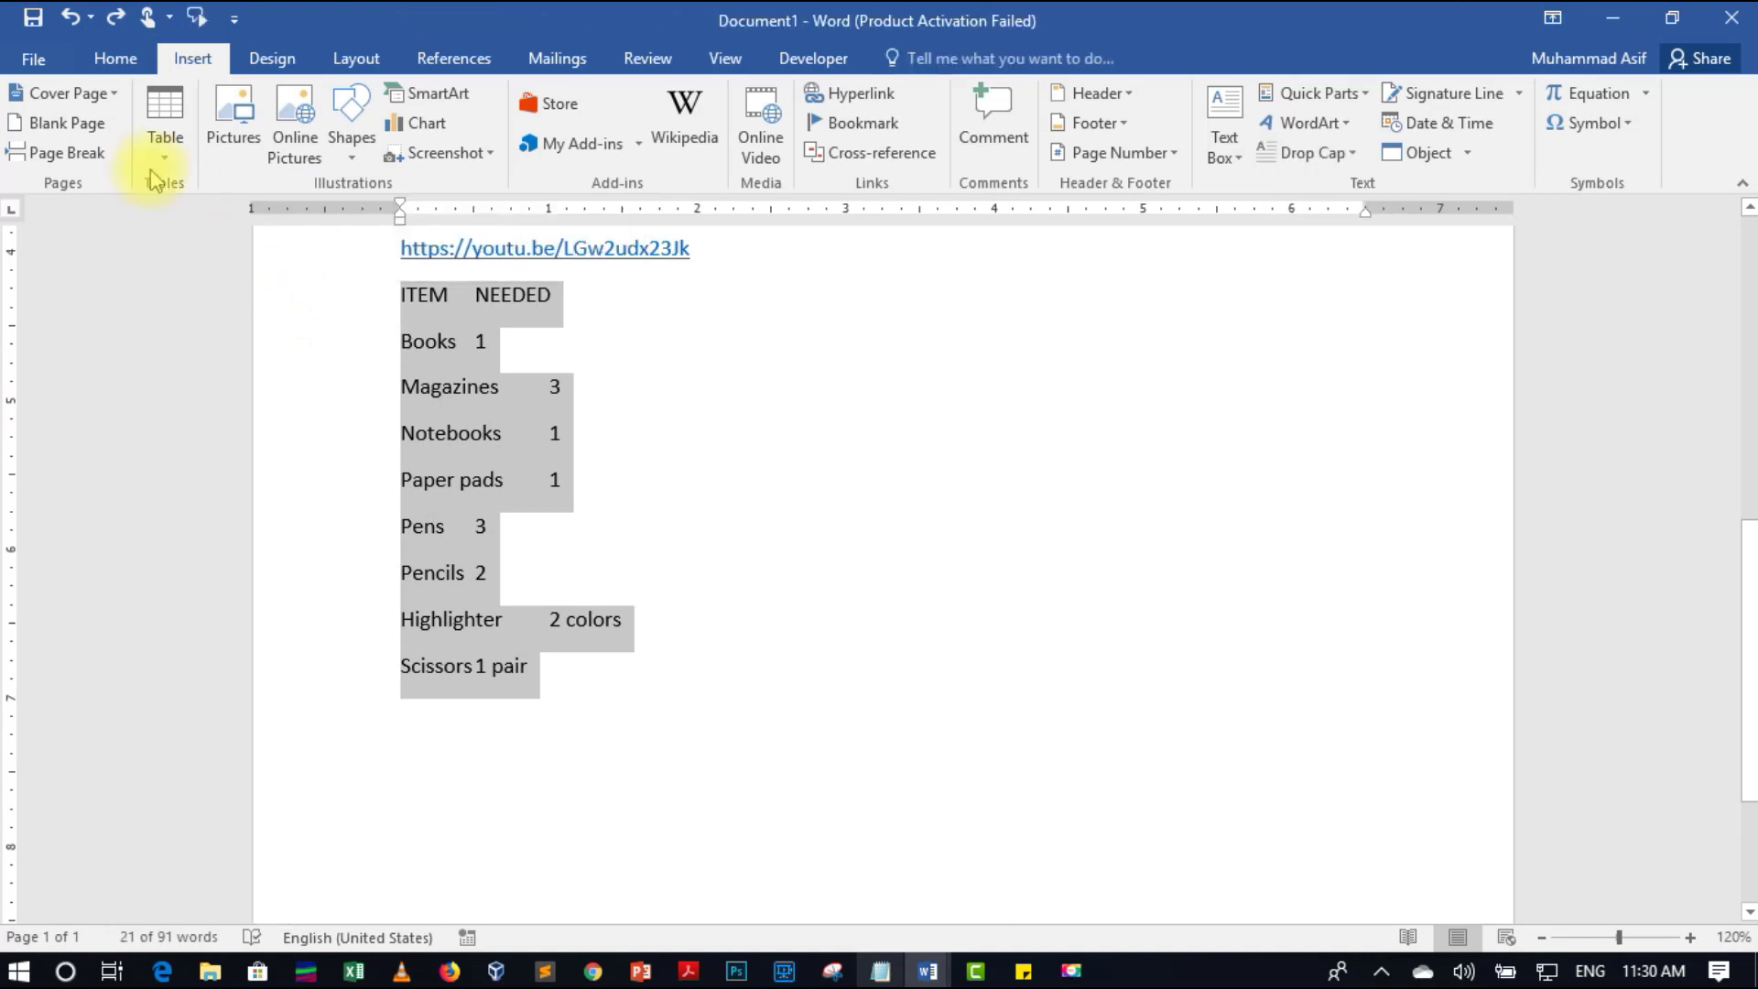
left_click(165, 137)
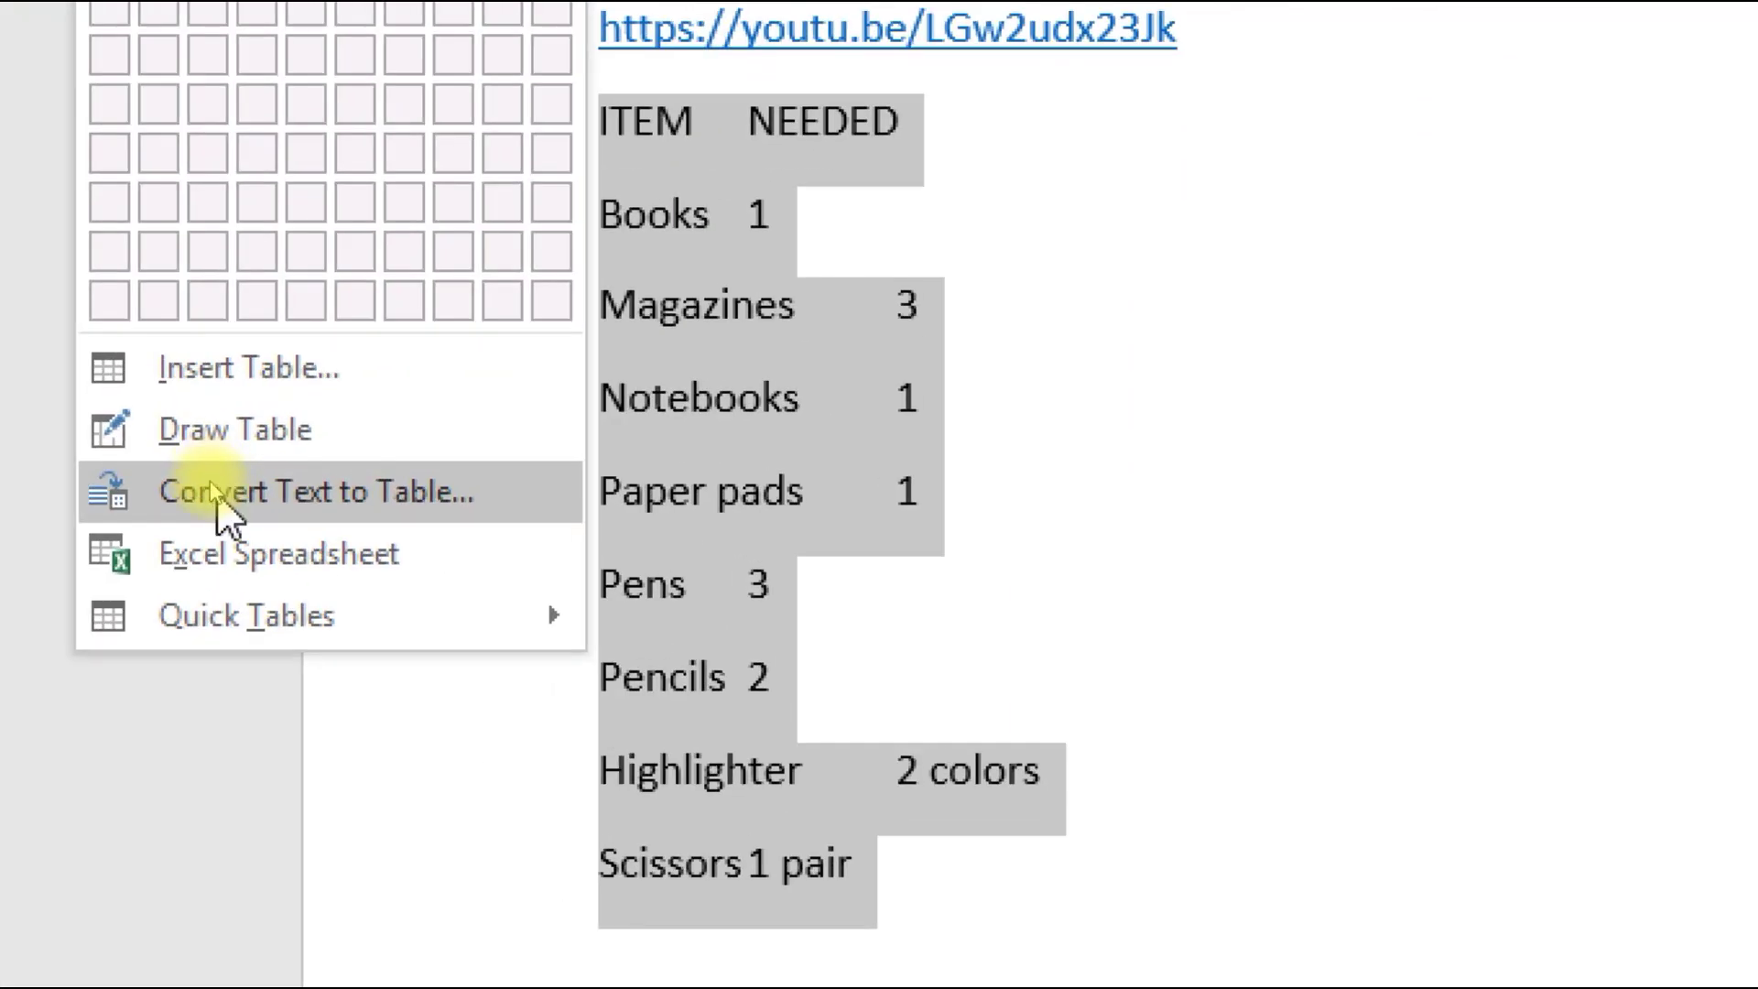
left_click(220, 498)
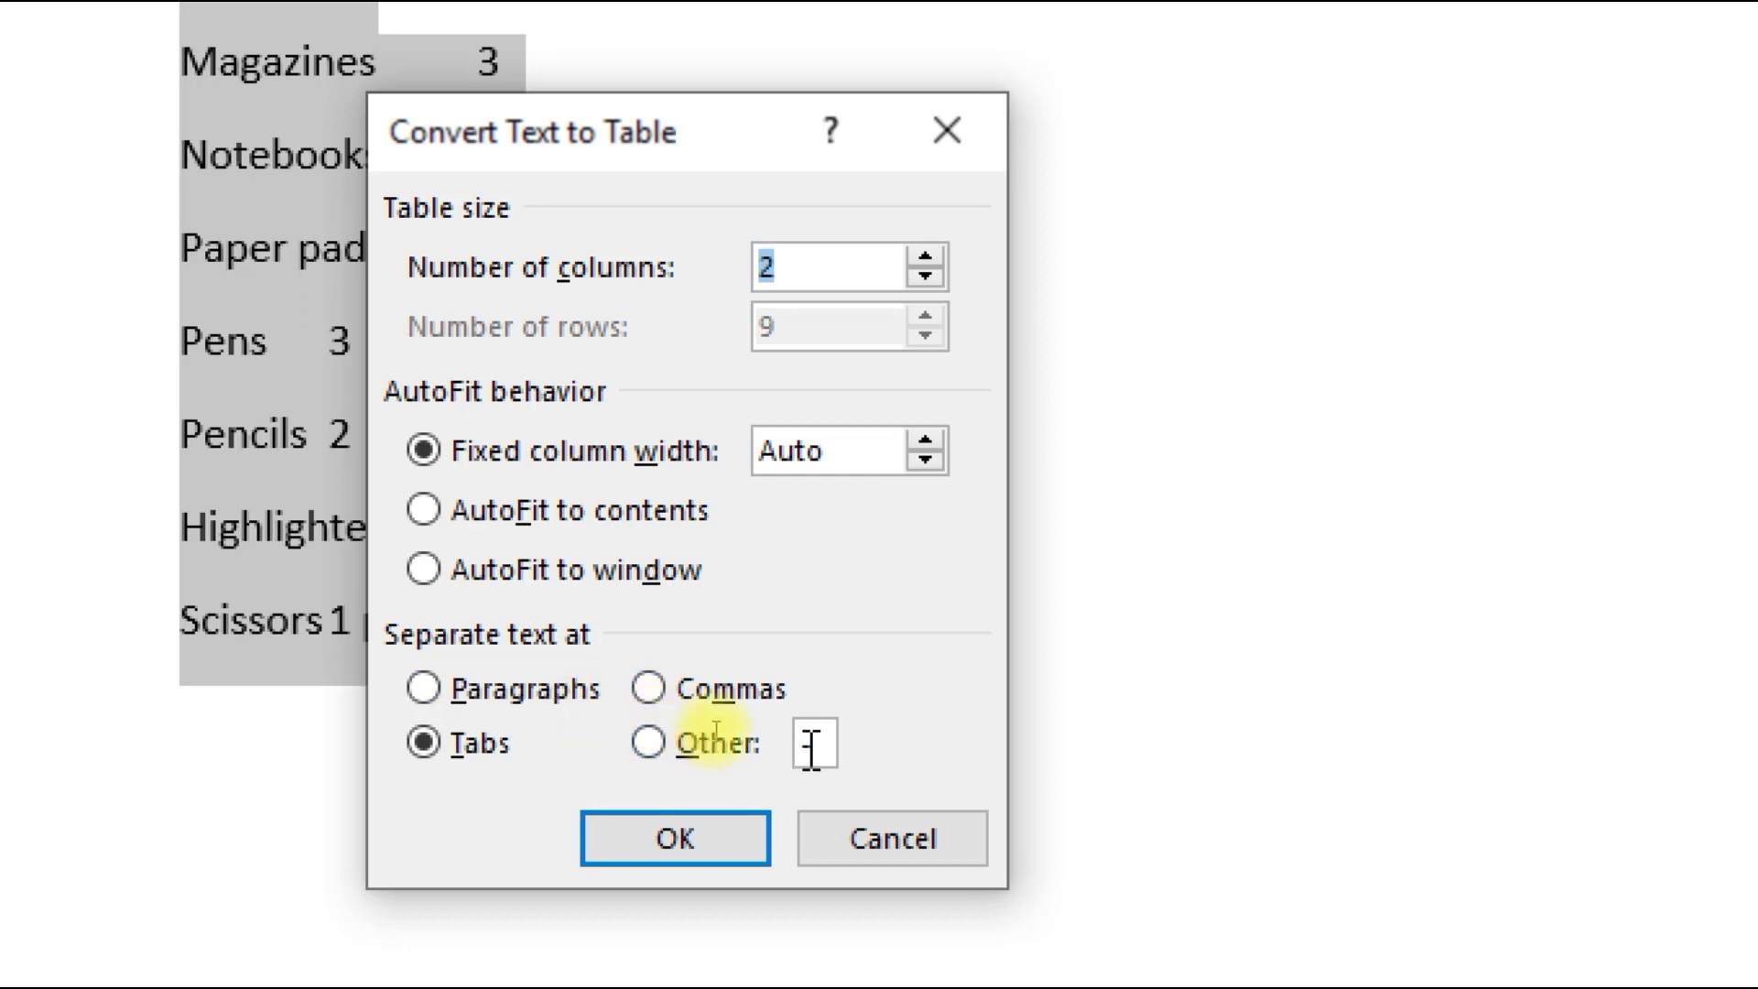
left_click(695, 824)
scroll(714, 664, "up", 5)
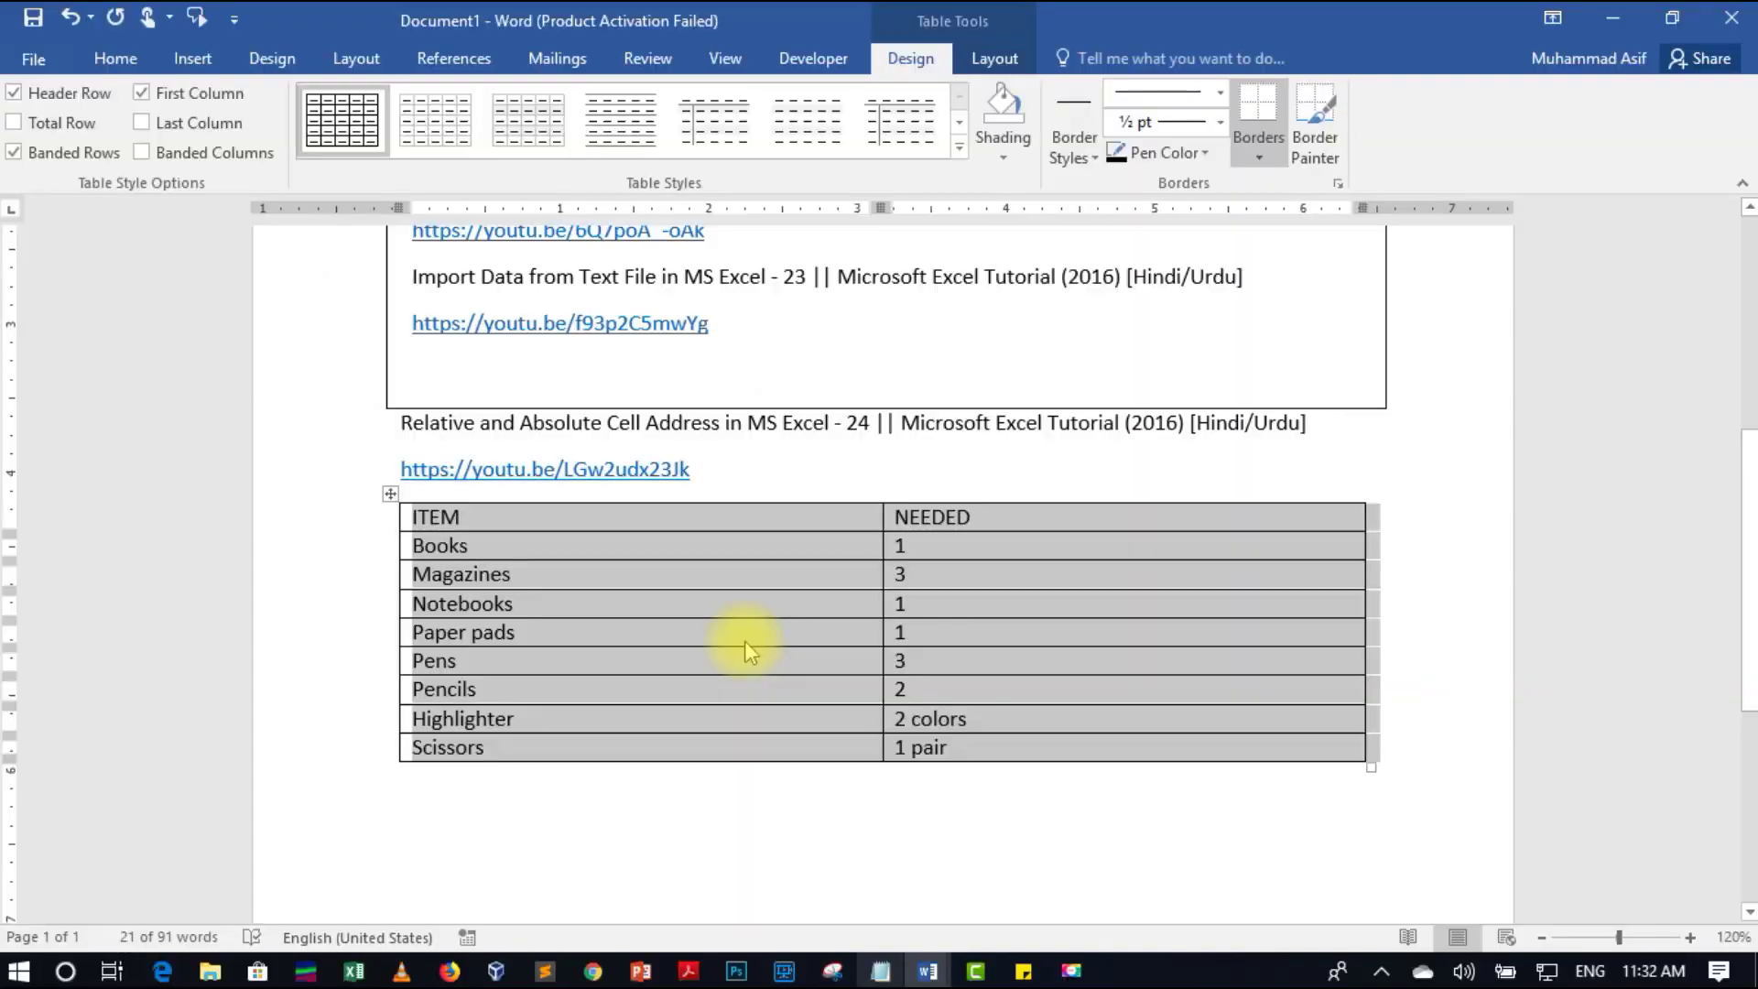
Step: Insert an embedded Excel worksheet below the item table and enter 2 in cell A1 and 3 in cell B1
left_click(193, 58)
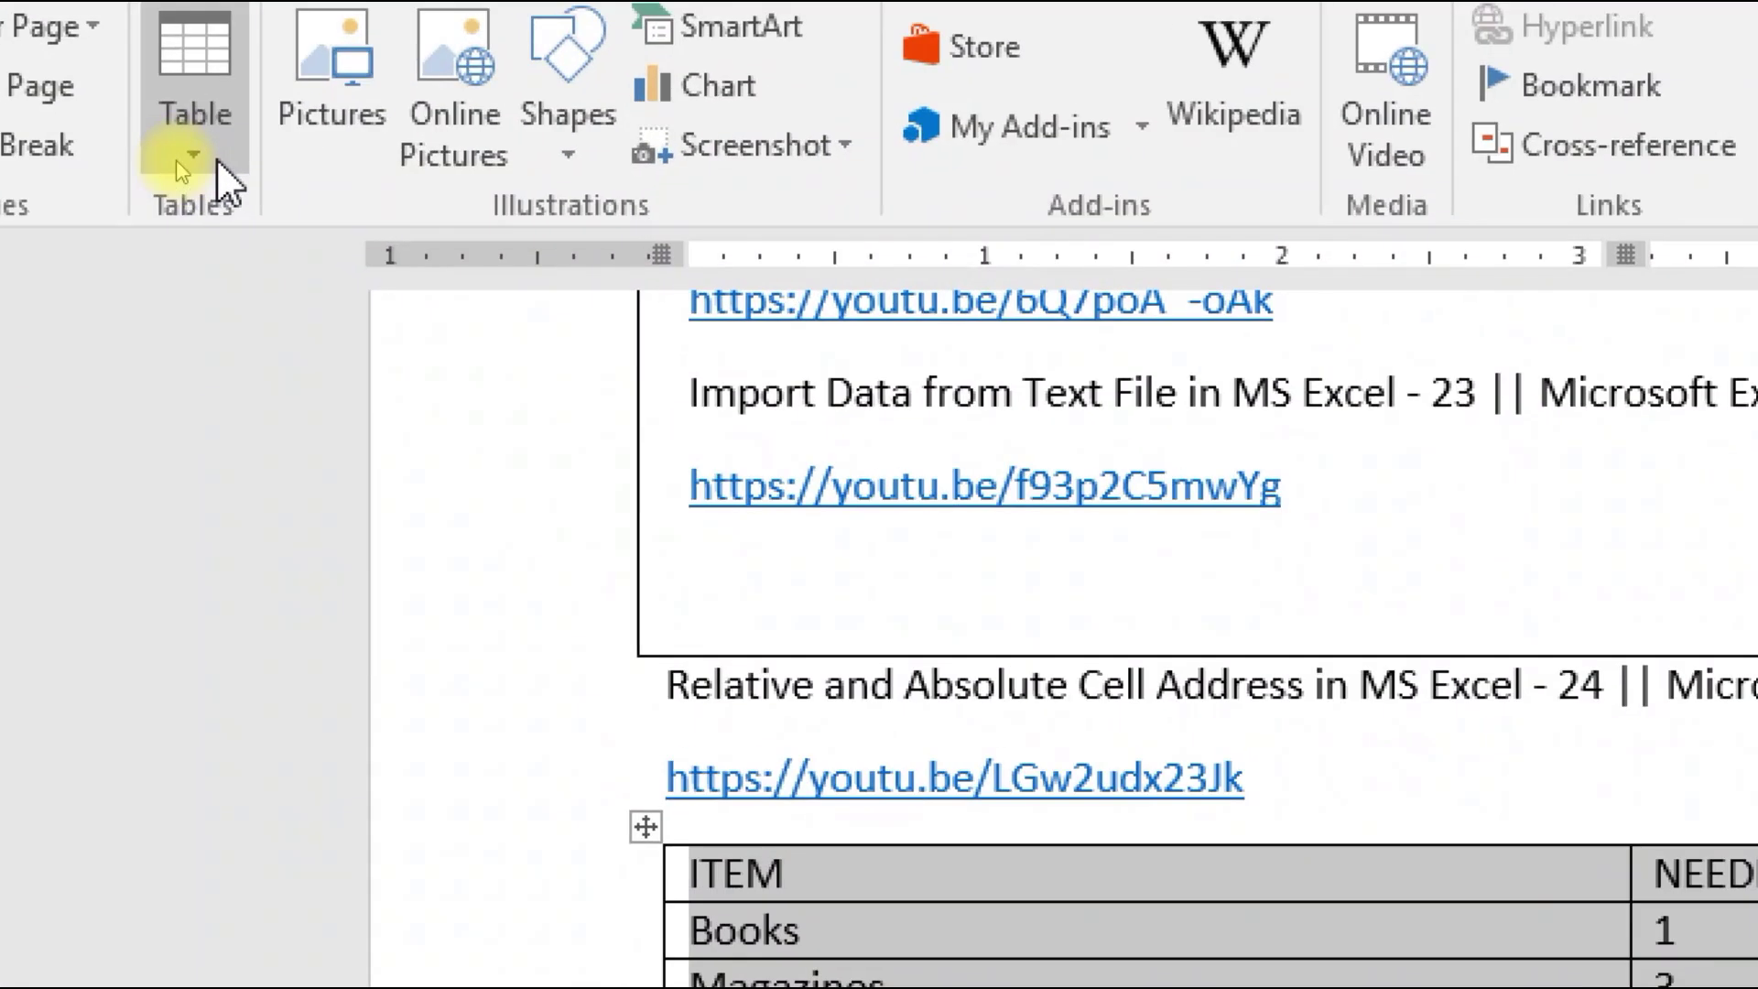
left_click(176, 163)
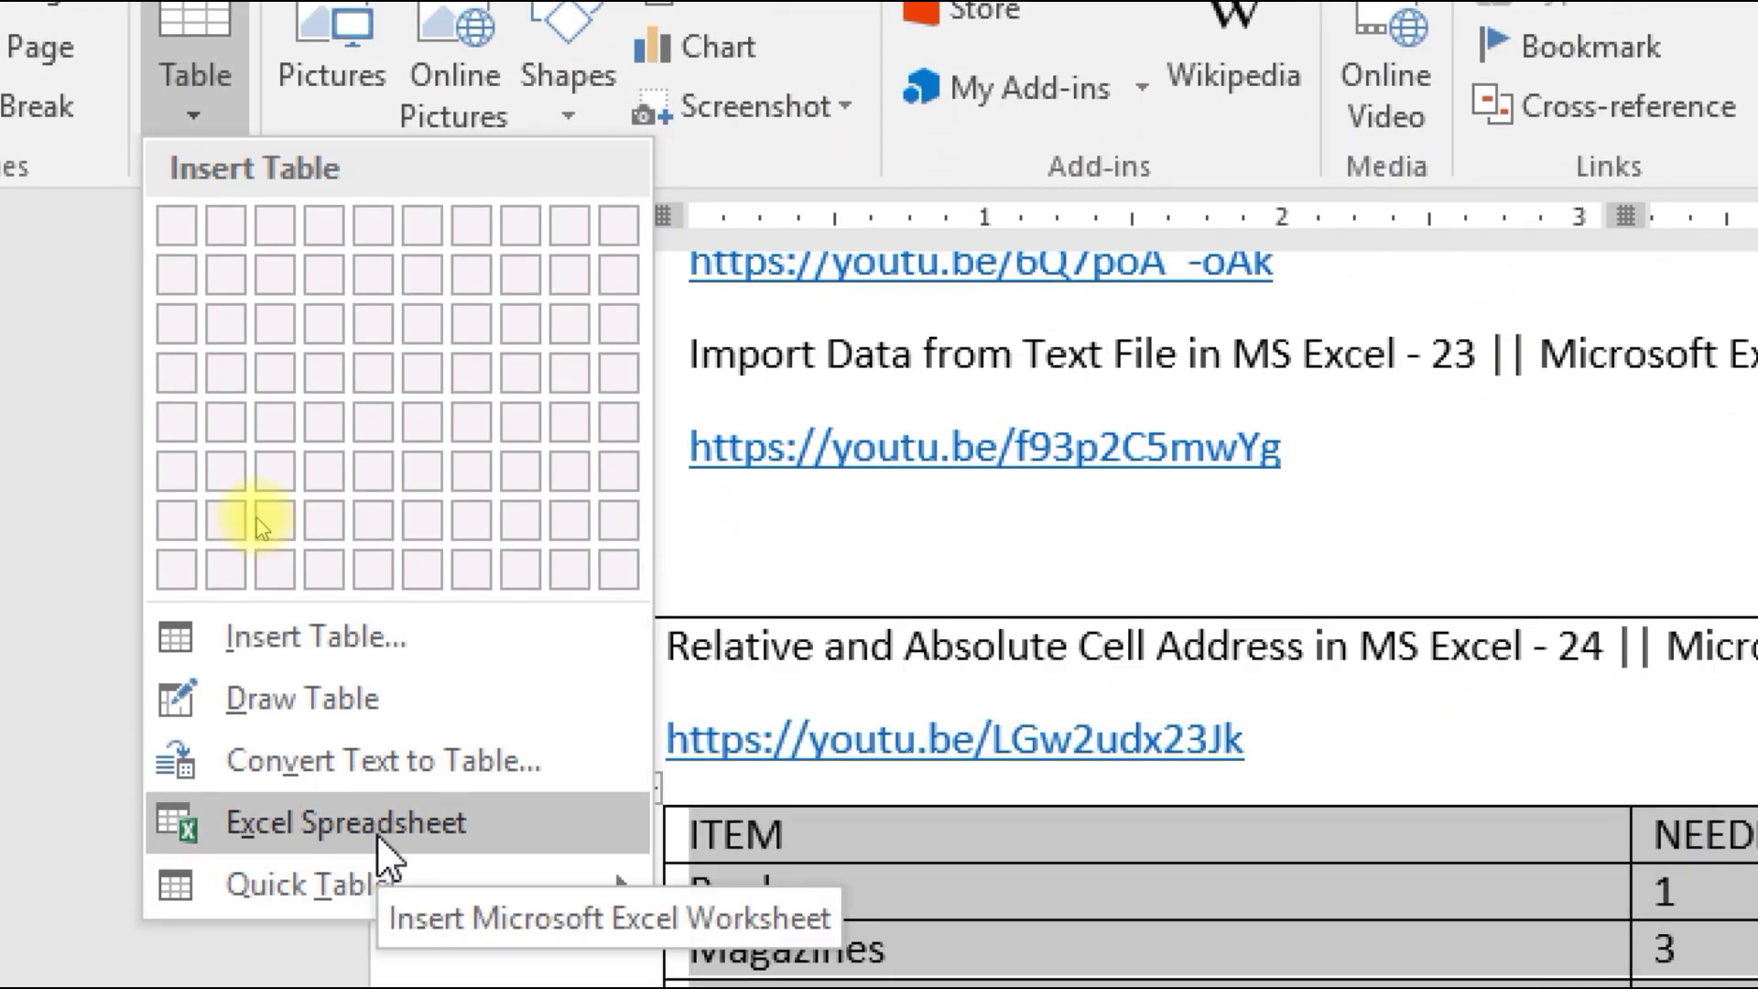
left_click(376, 829)
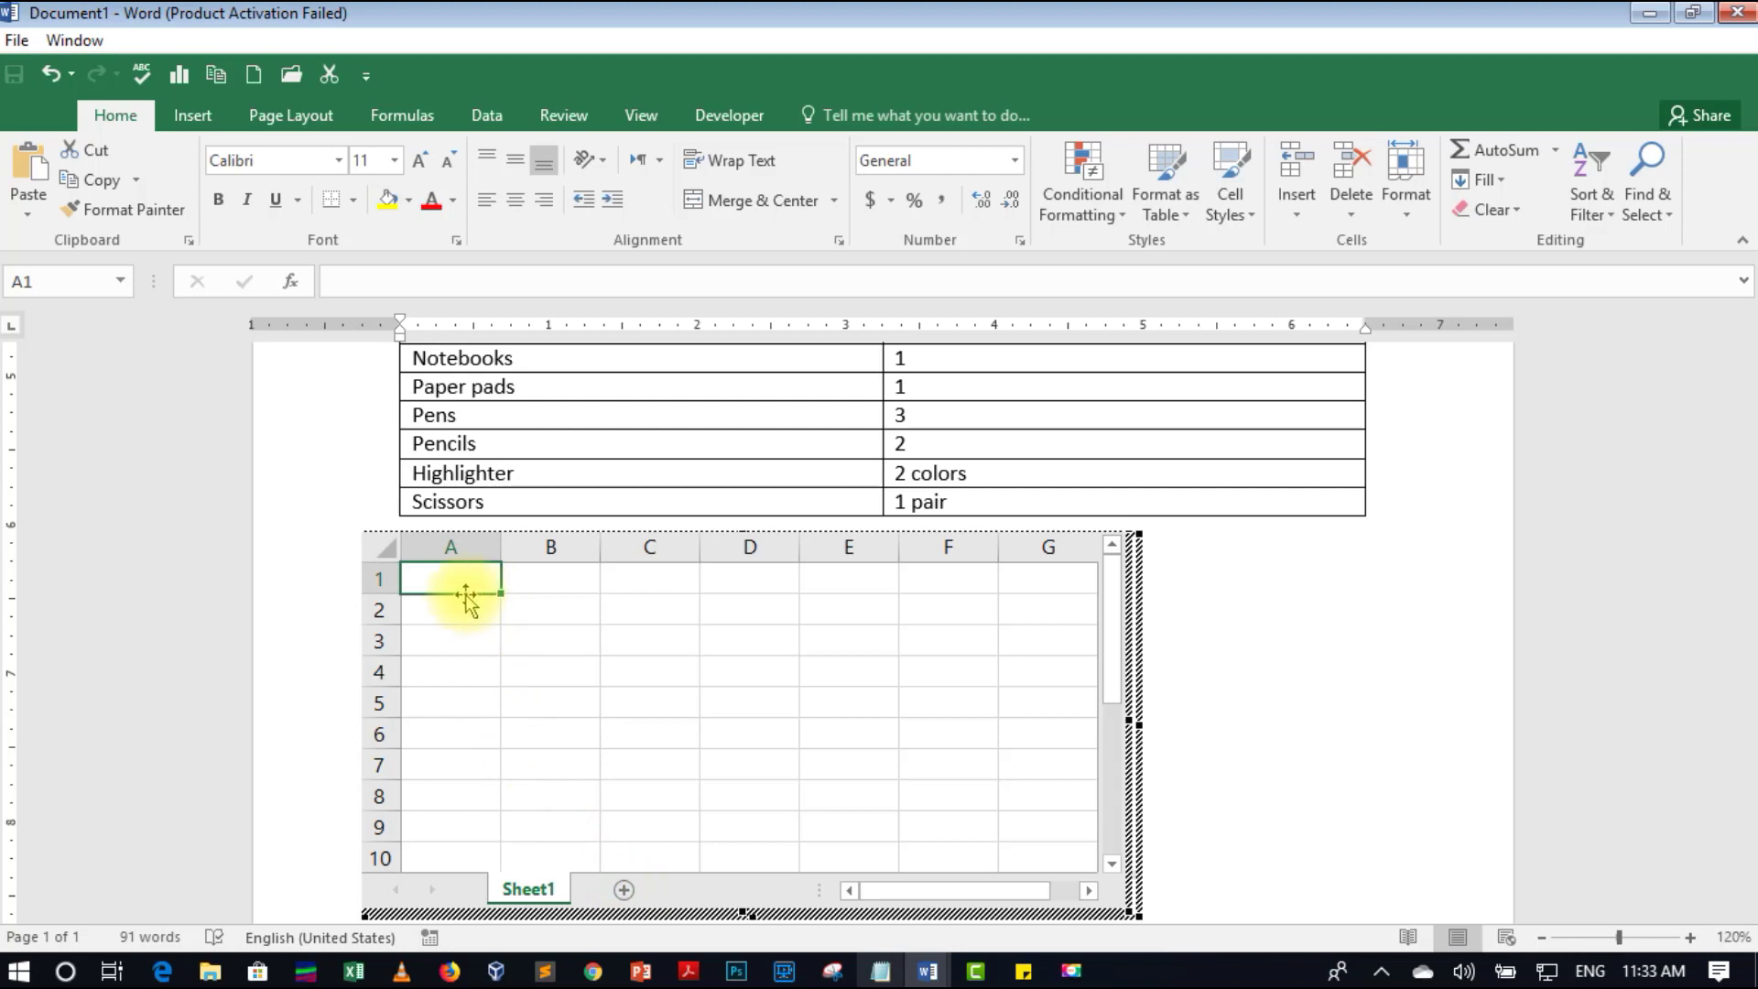
type("2")
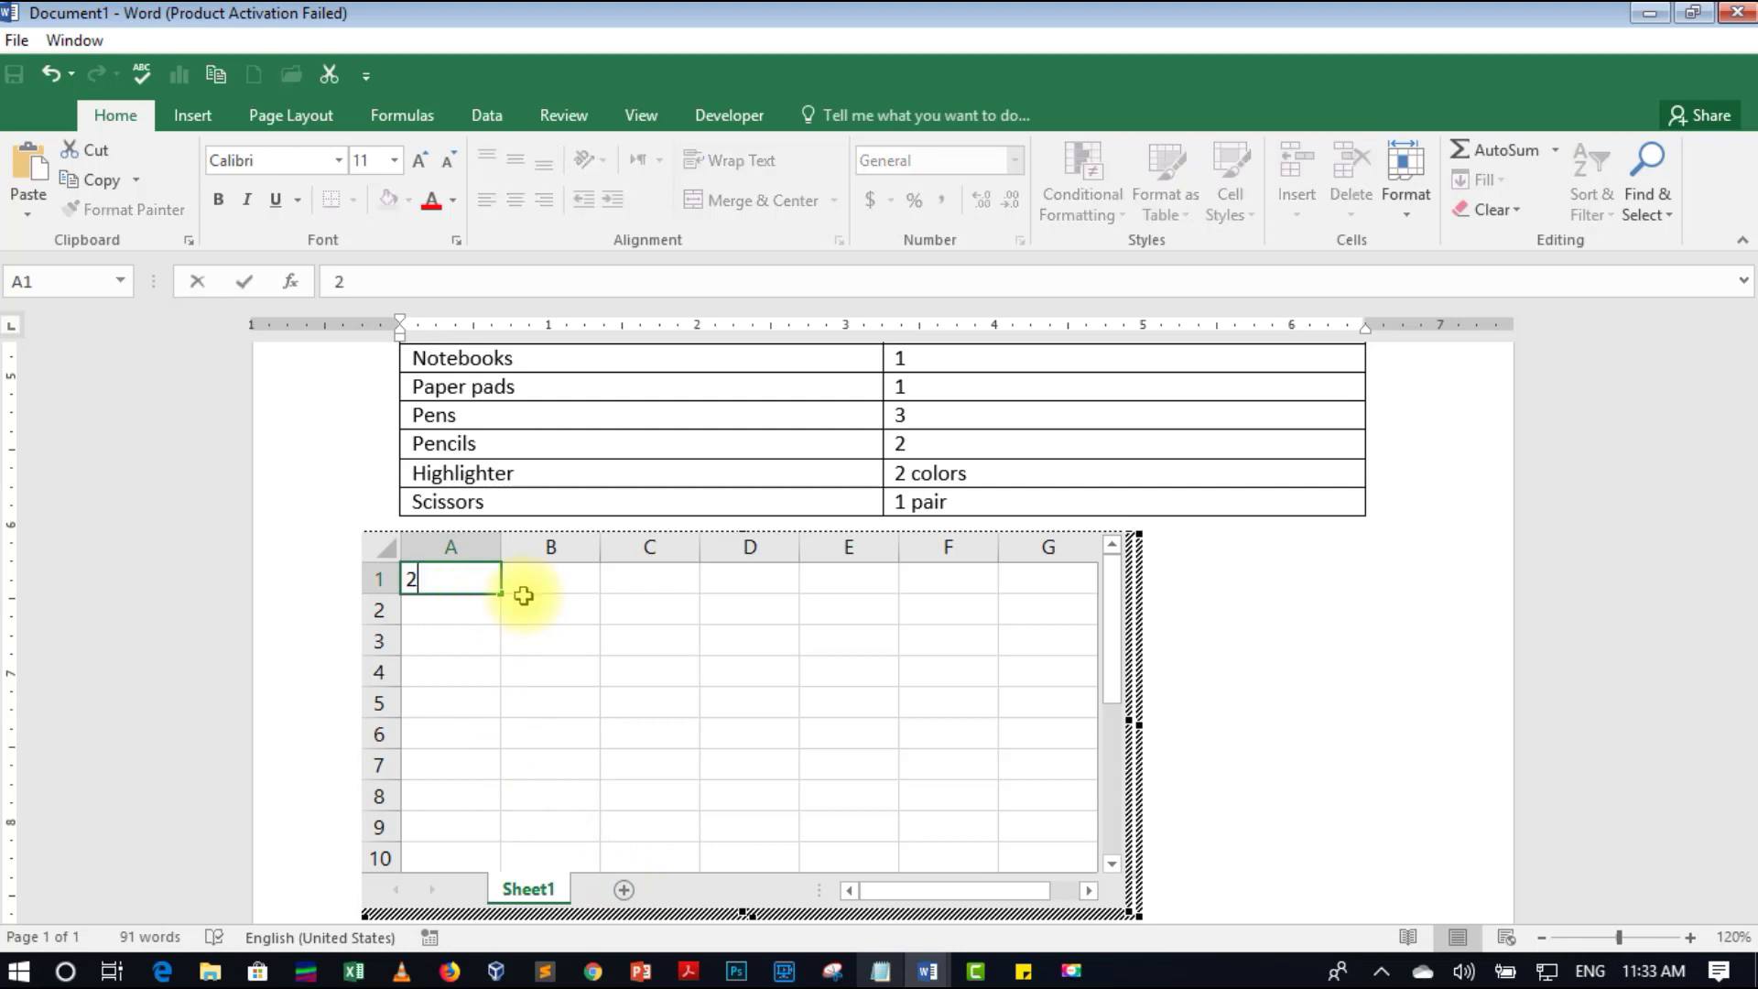
left_click(550, 581)
type("3")
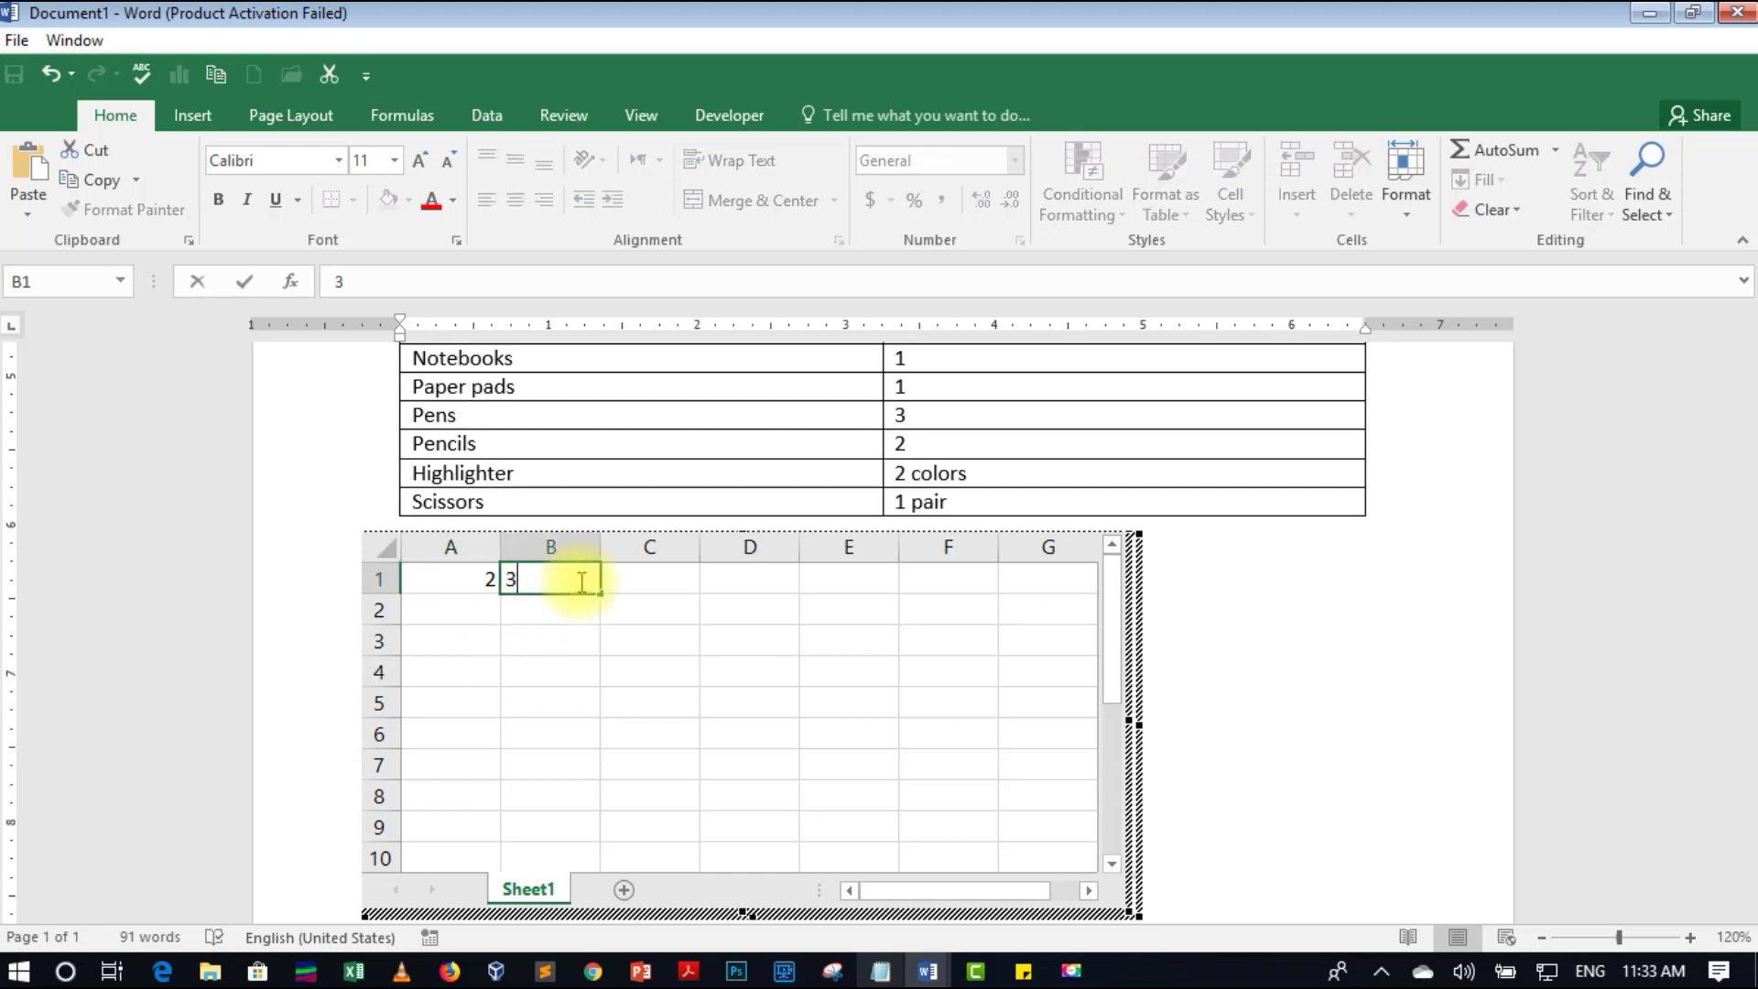
Step: Add cells A1 and B1 in cell C1 with the formula =A1+B1 and leave the embedded worksheet
left_click(644, 582)
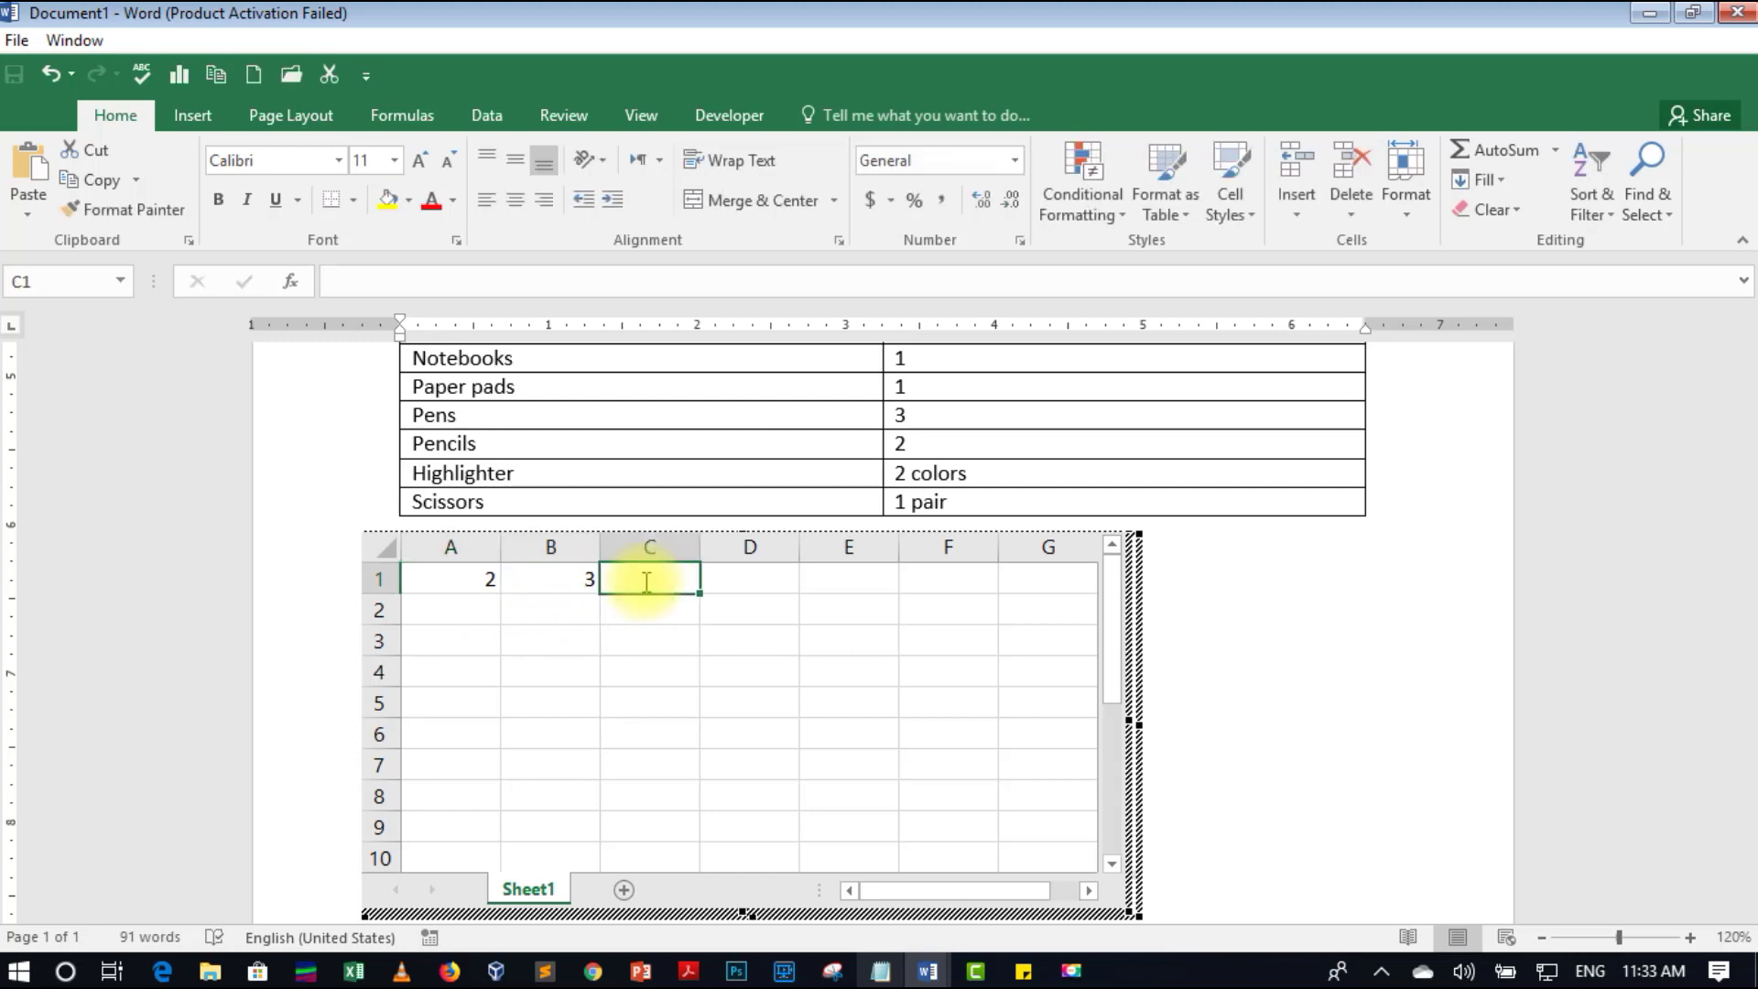
type("=")
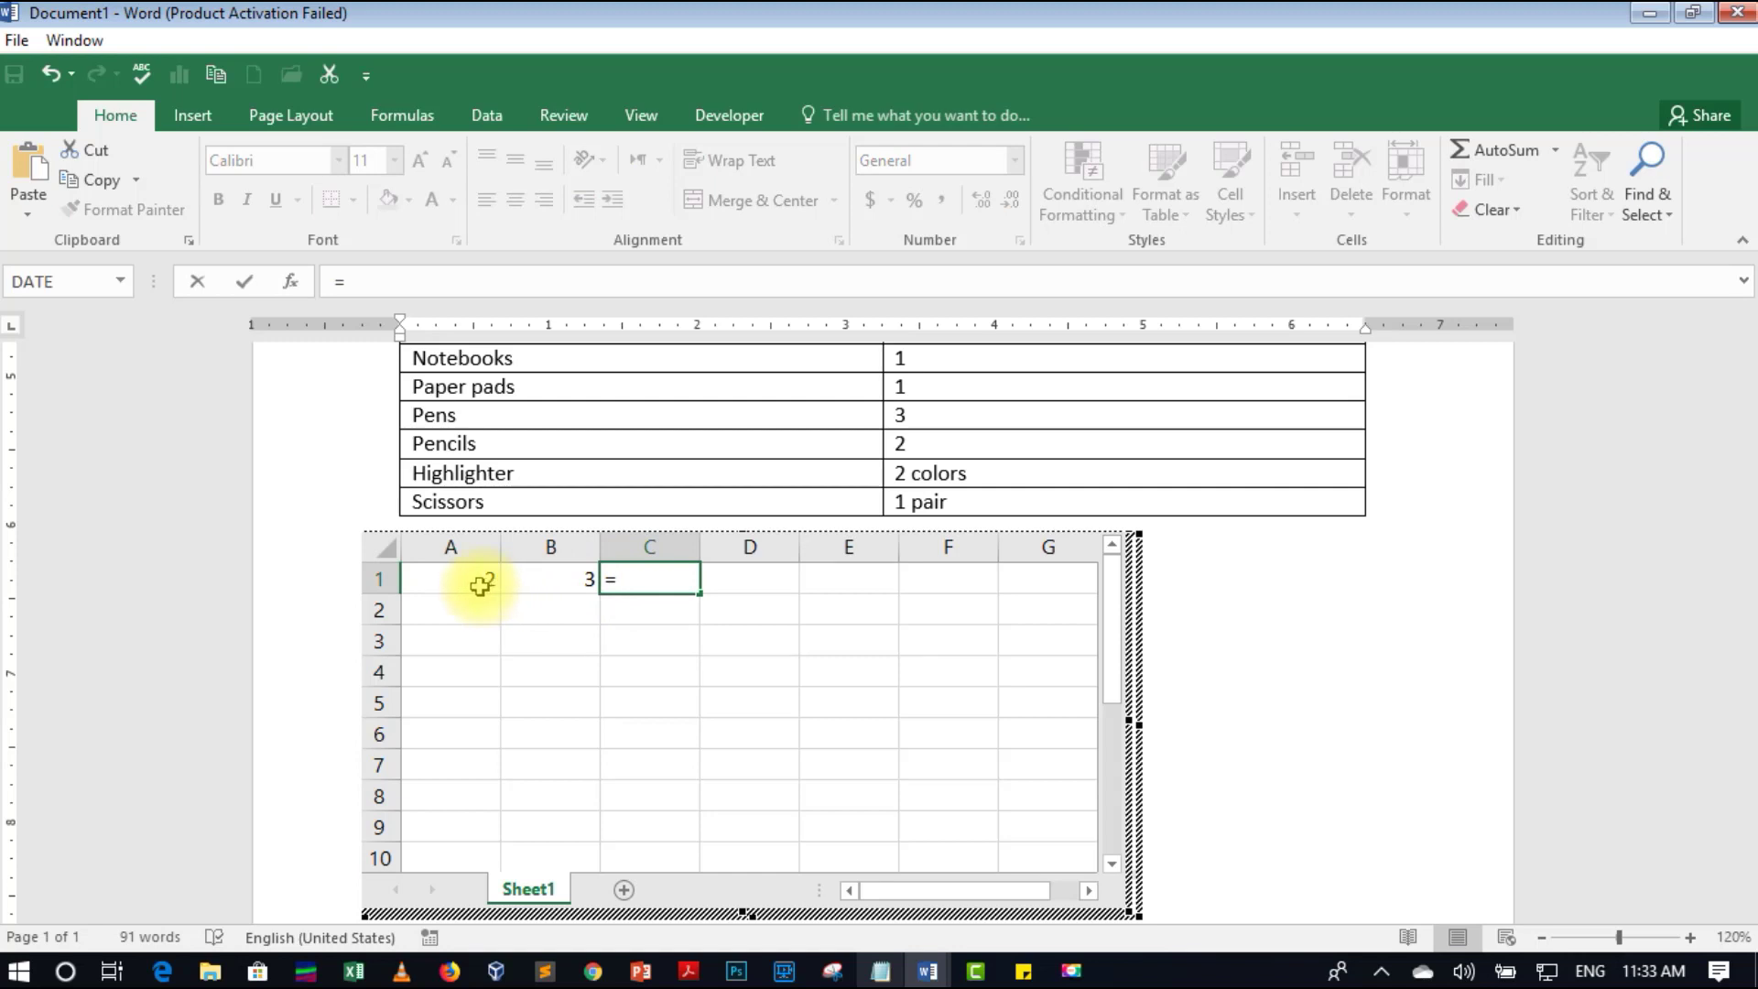
left_click(477, 583)
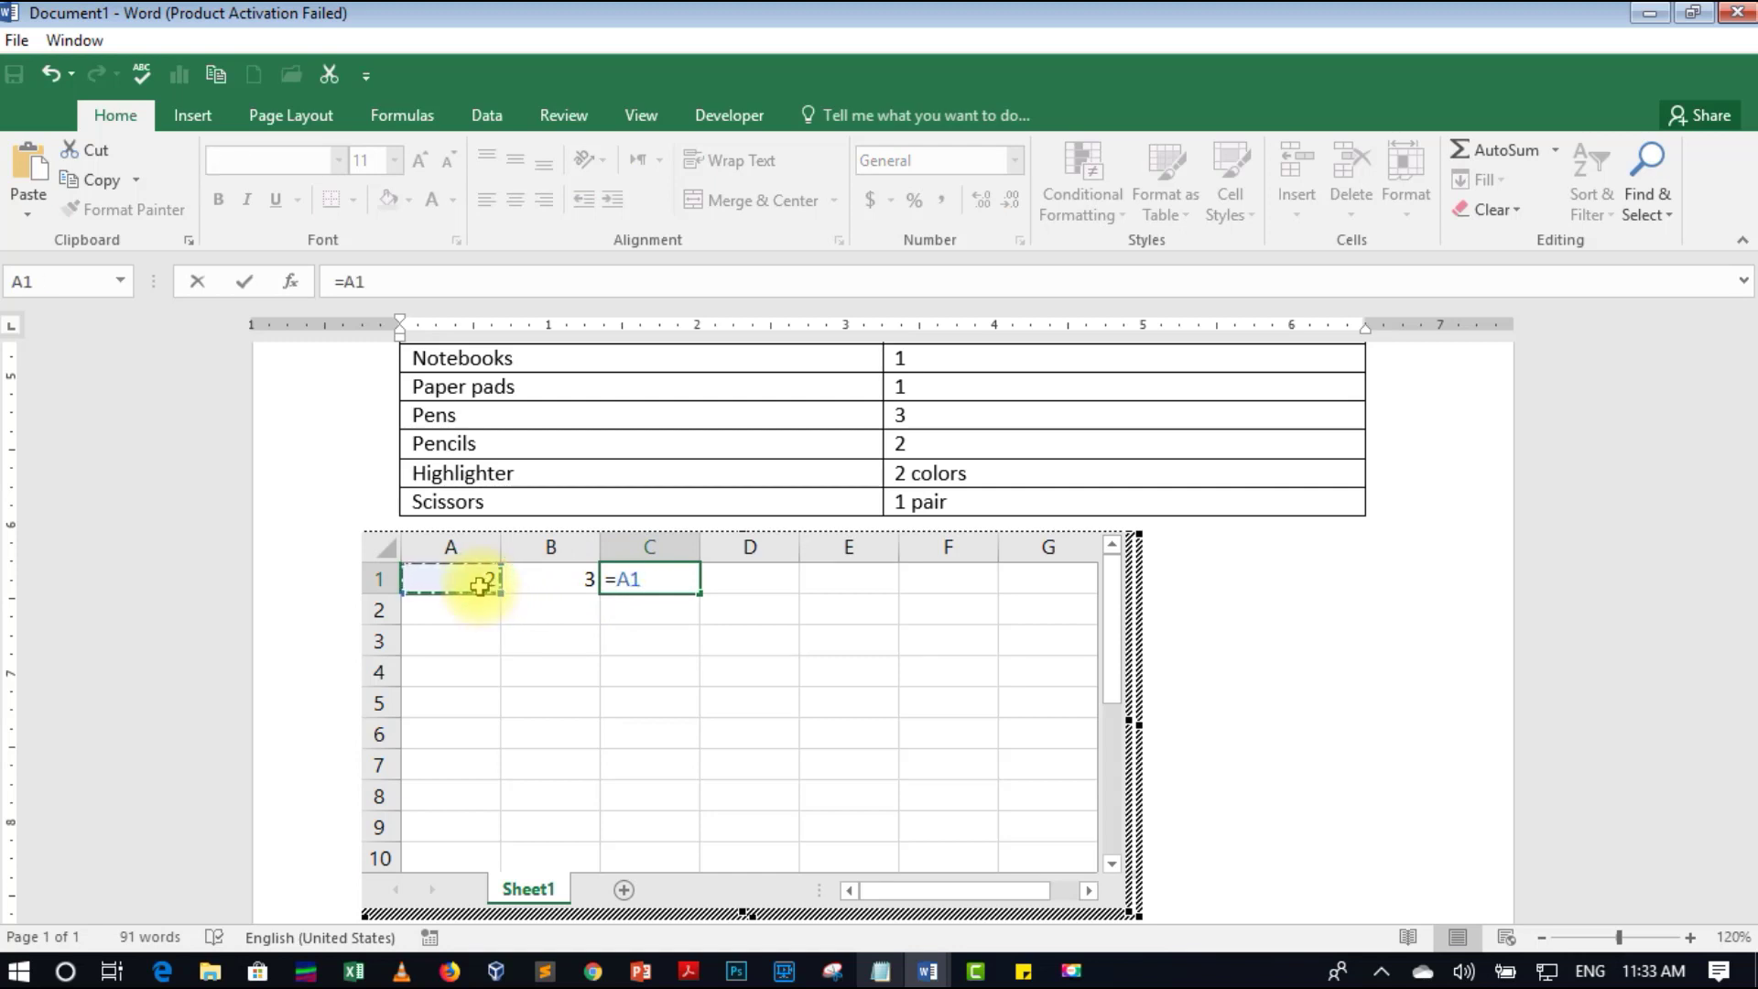
type("+")
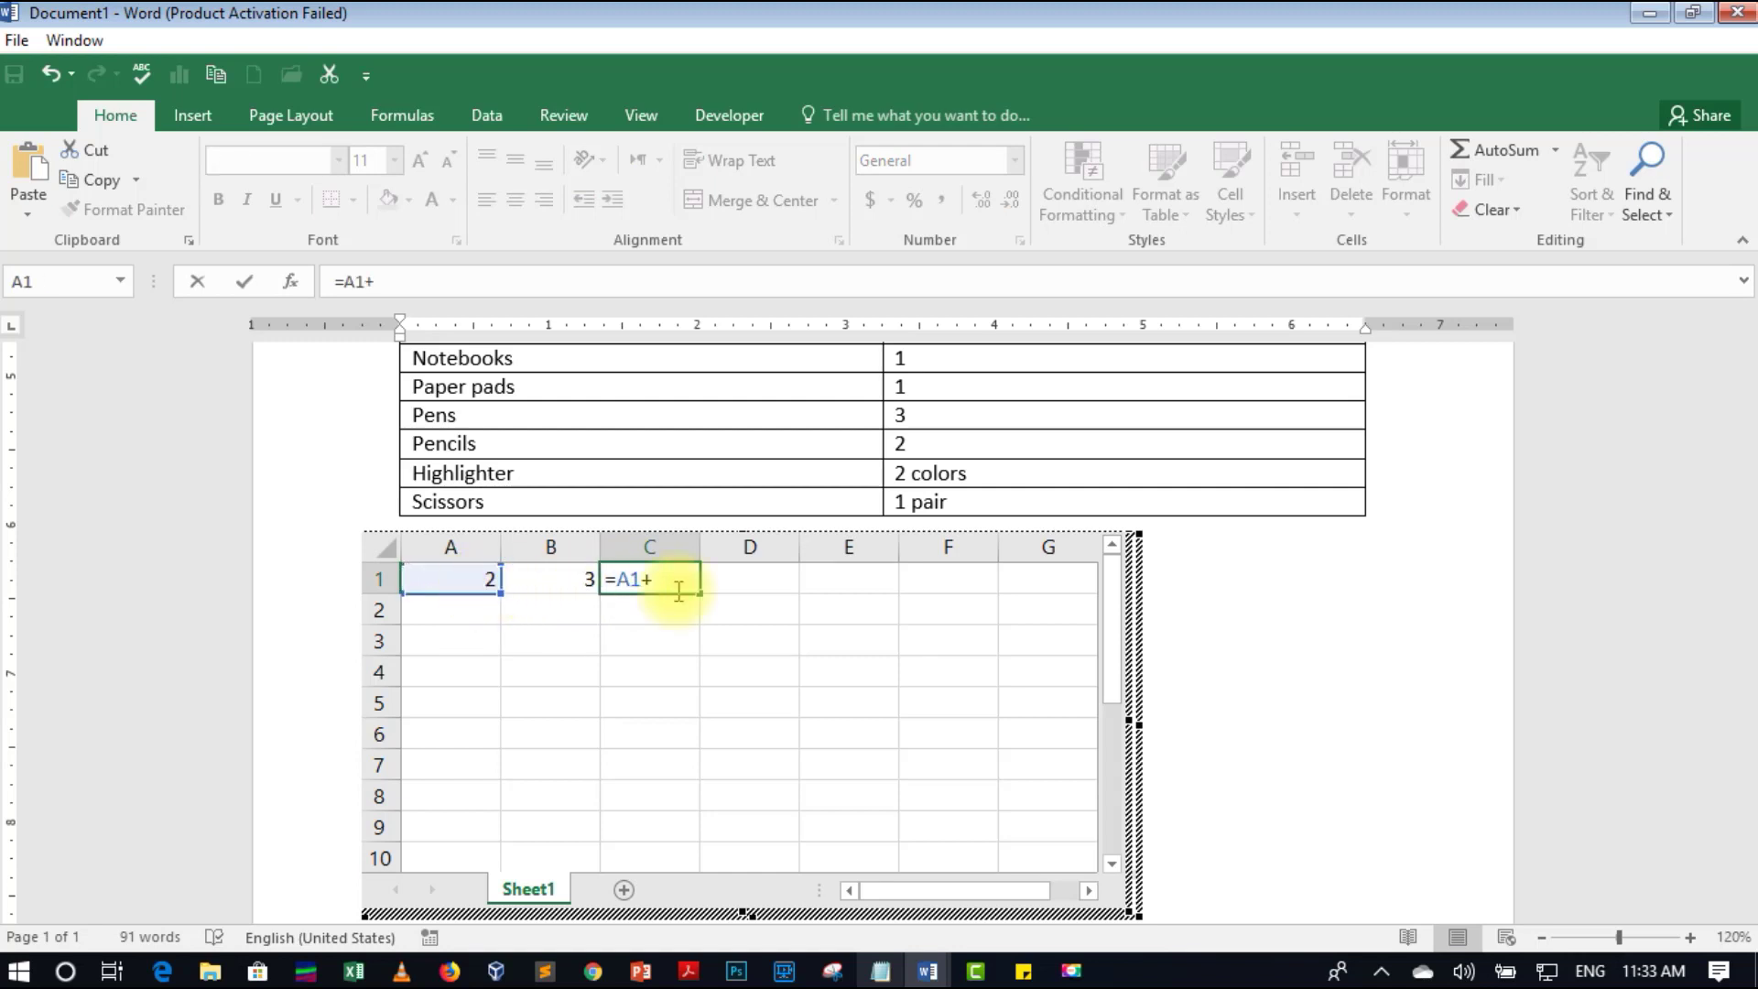
left_click(573, 573)
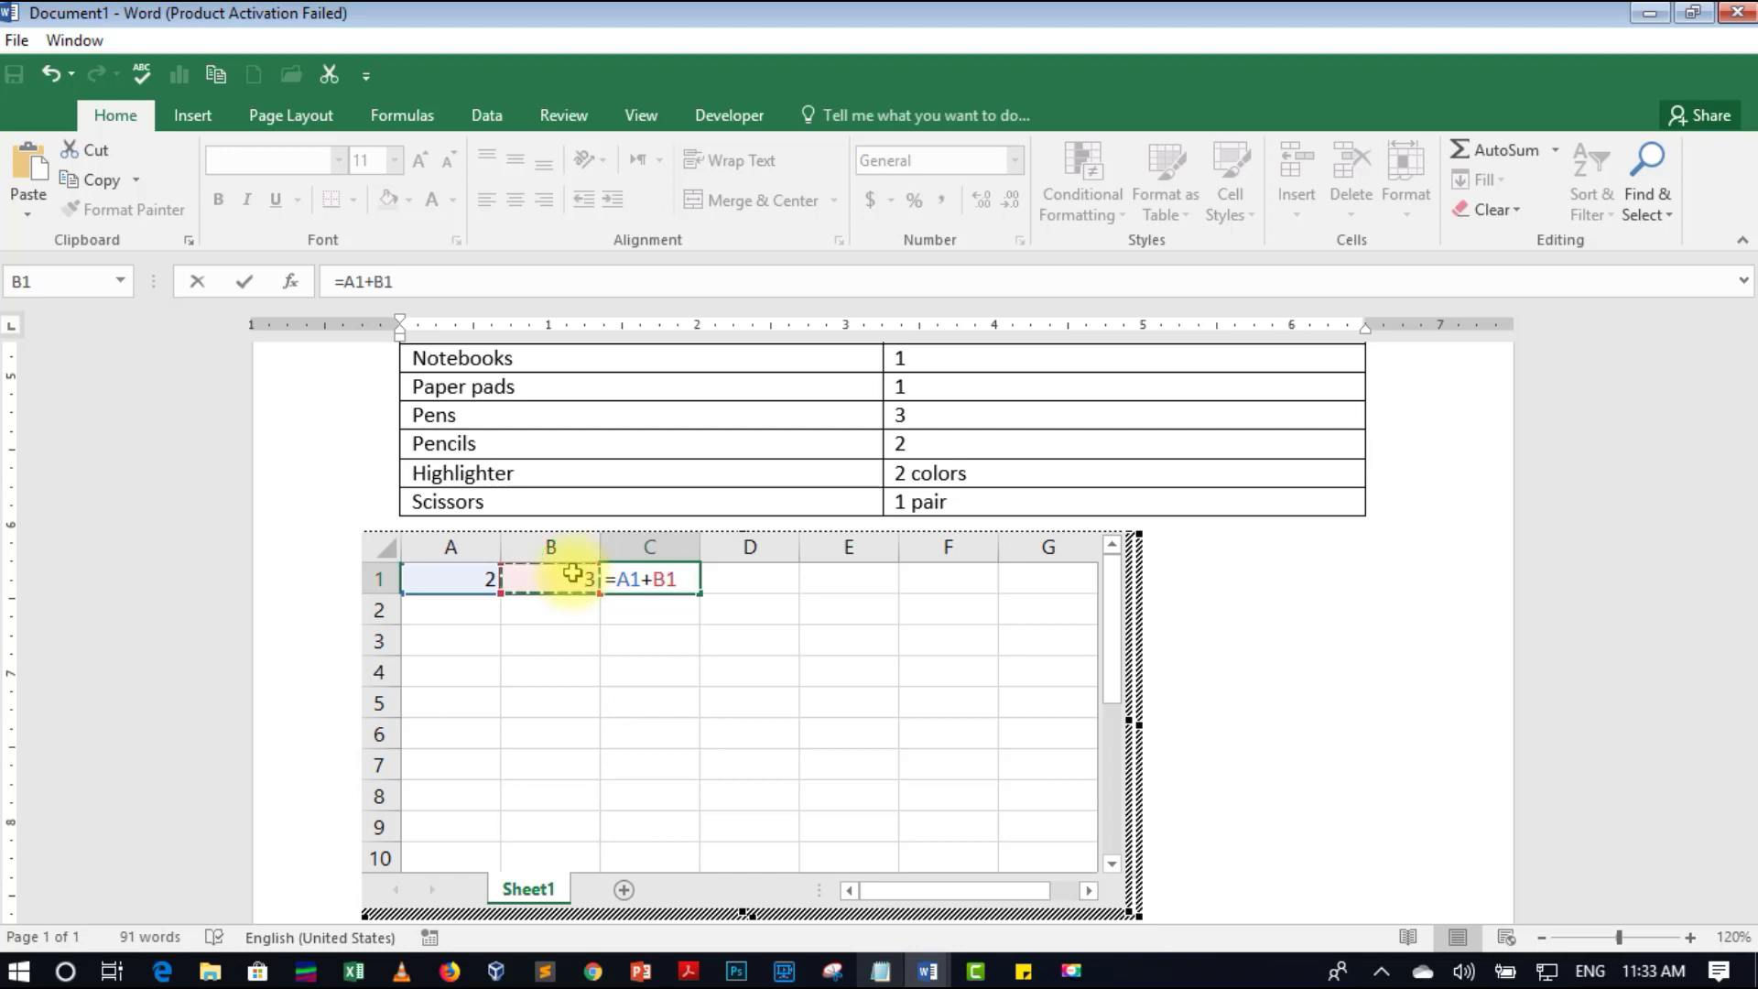
key("Return")
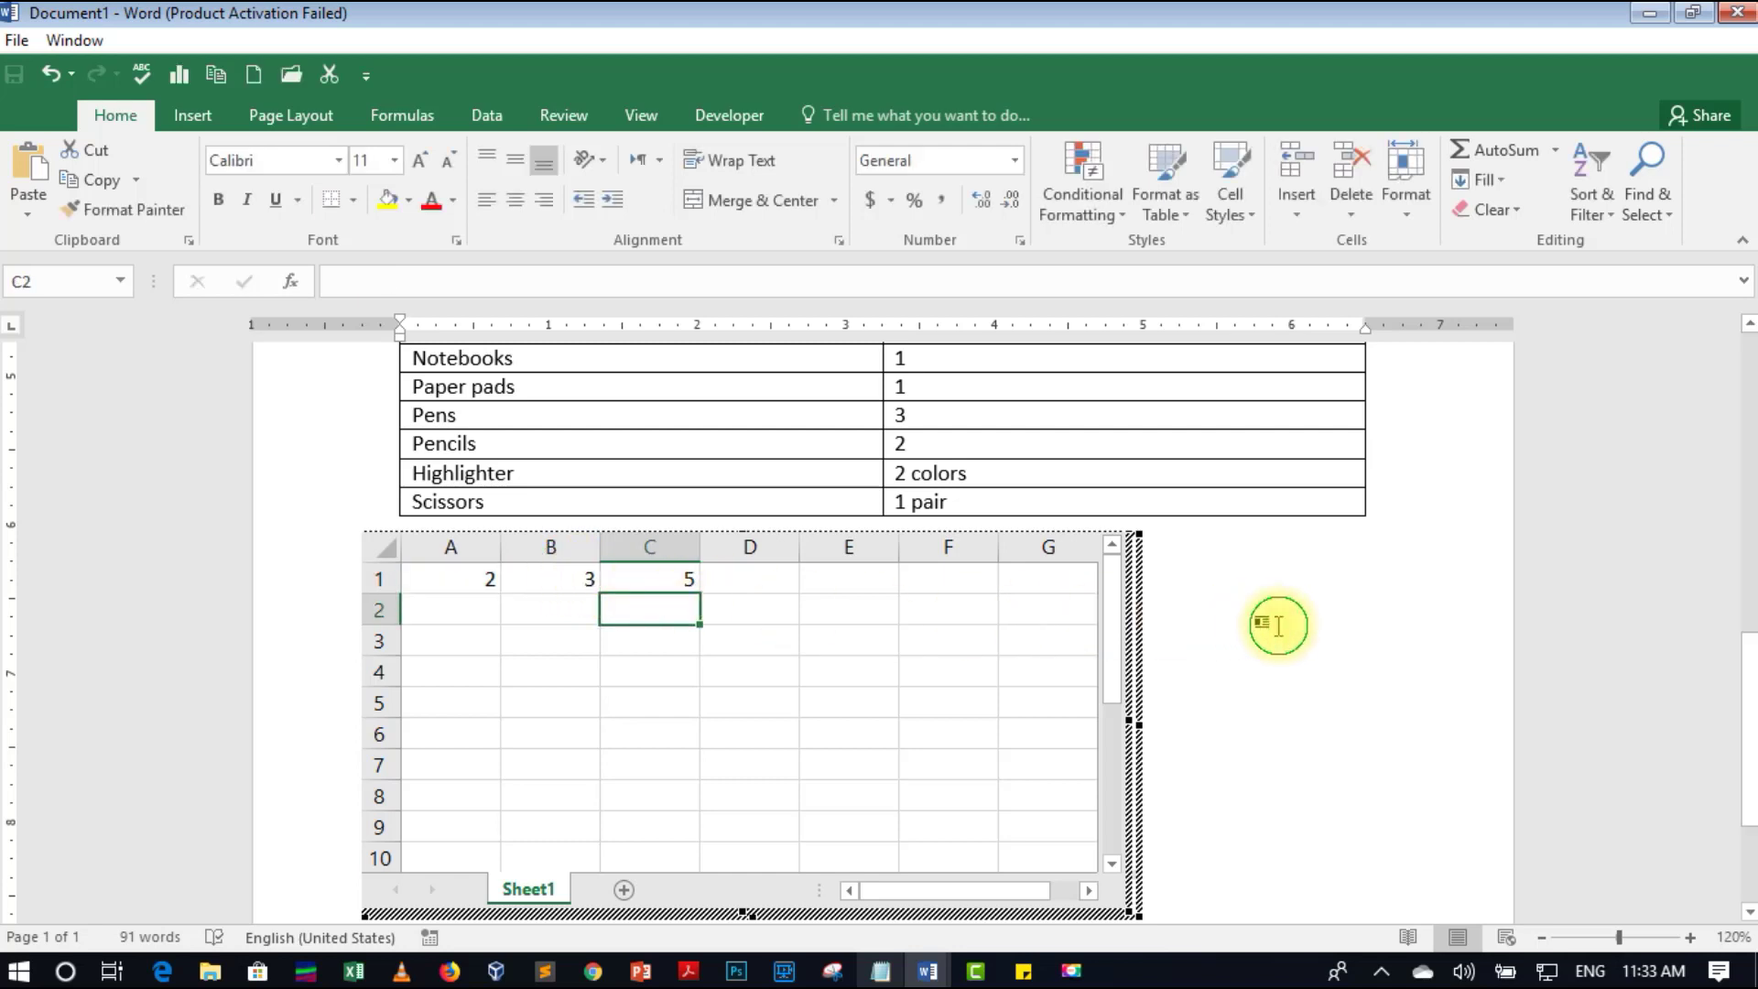
left_click(1278, 626)
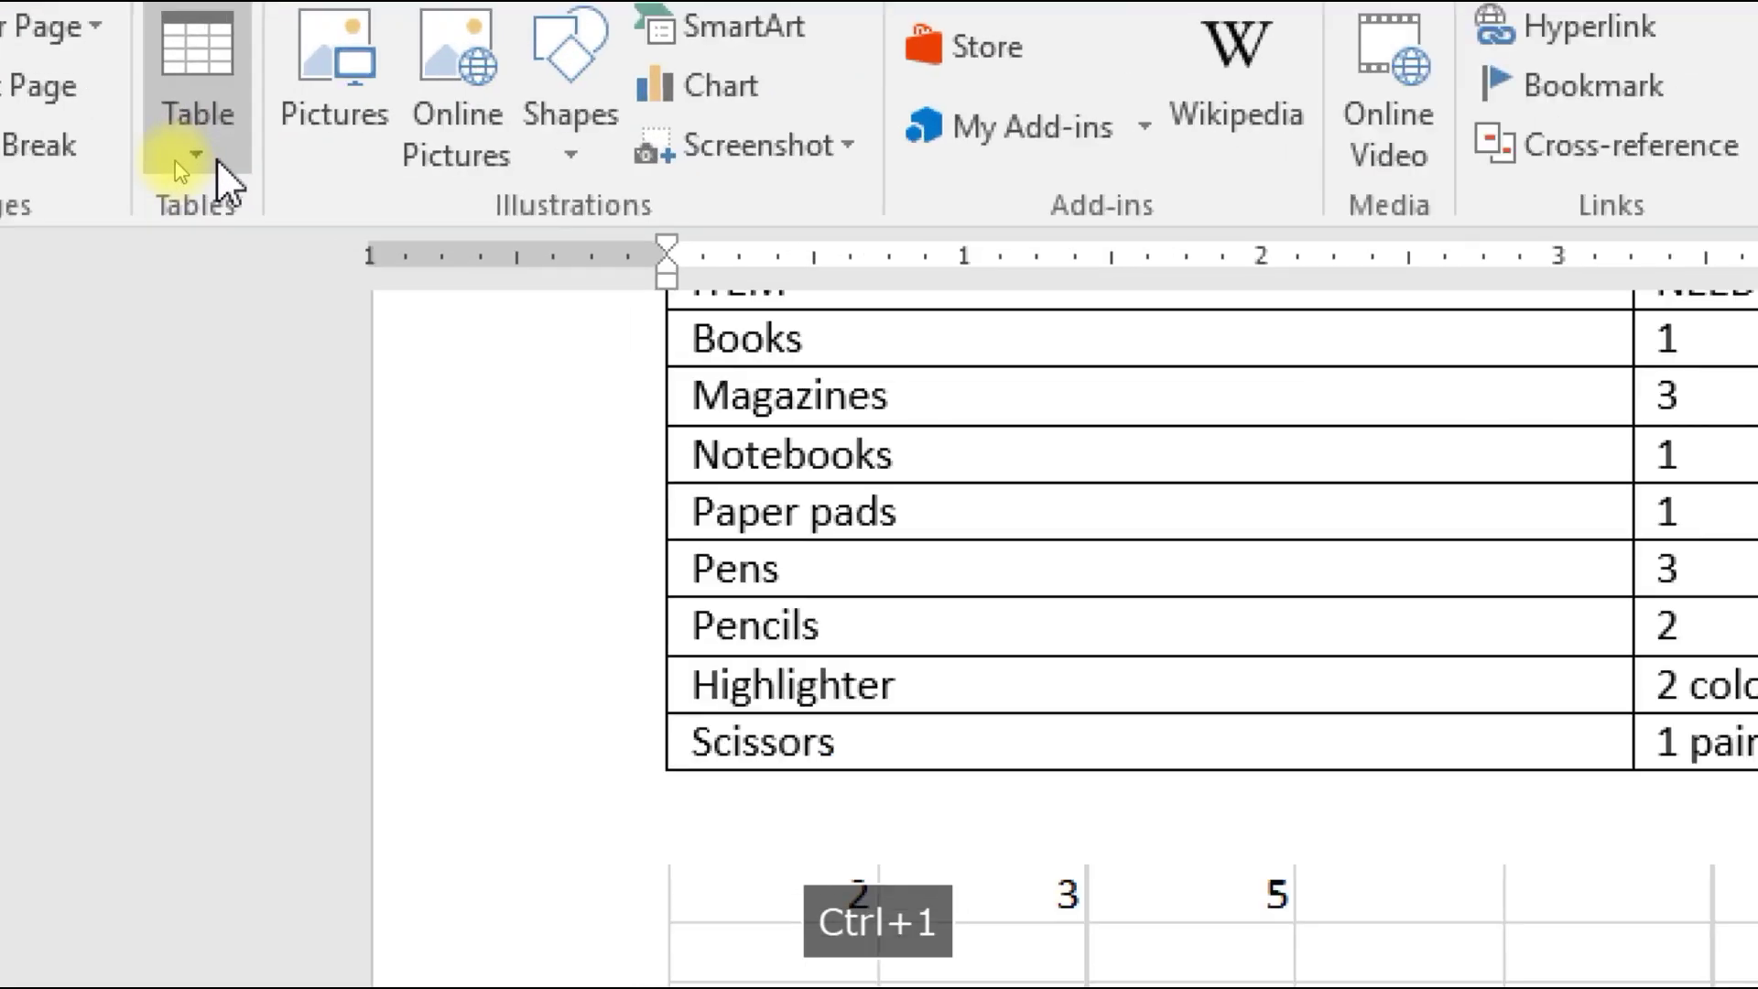
Step: Insert the built-in Tabular List quick table below the embedded worksheet
left_click(177, 168)
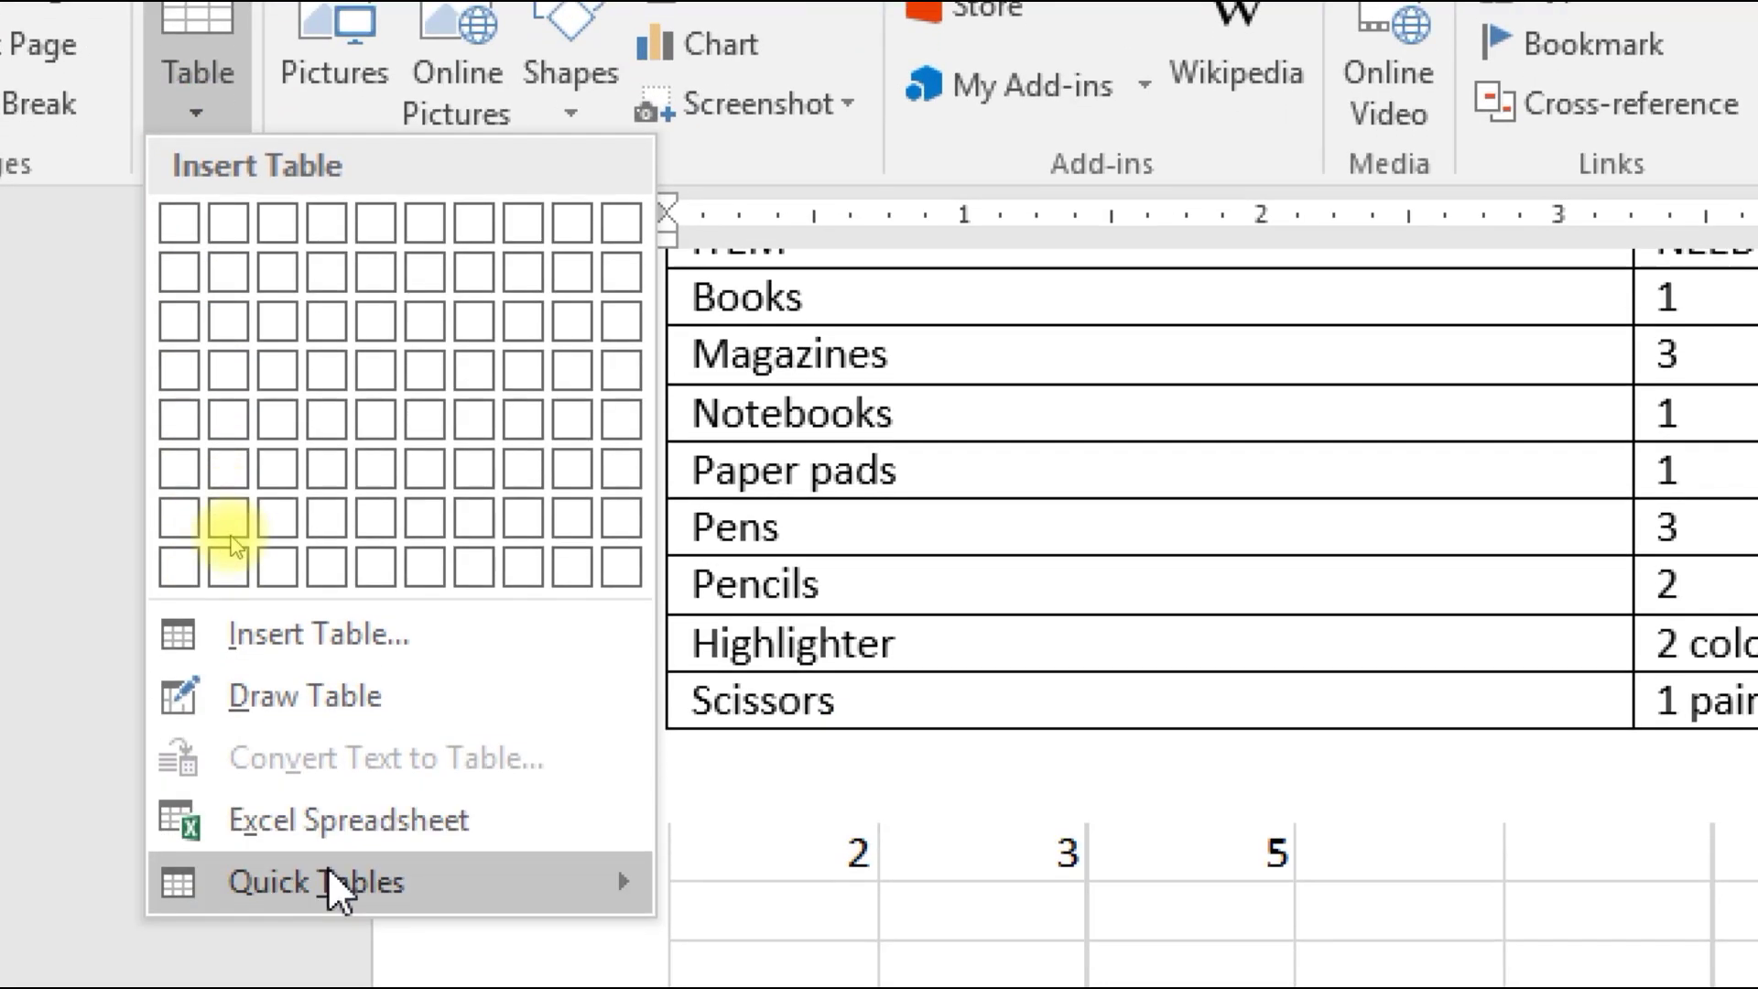
mouse_move(333, 926)
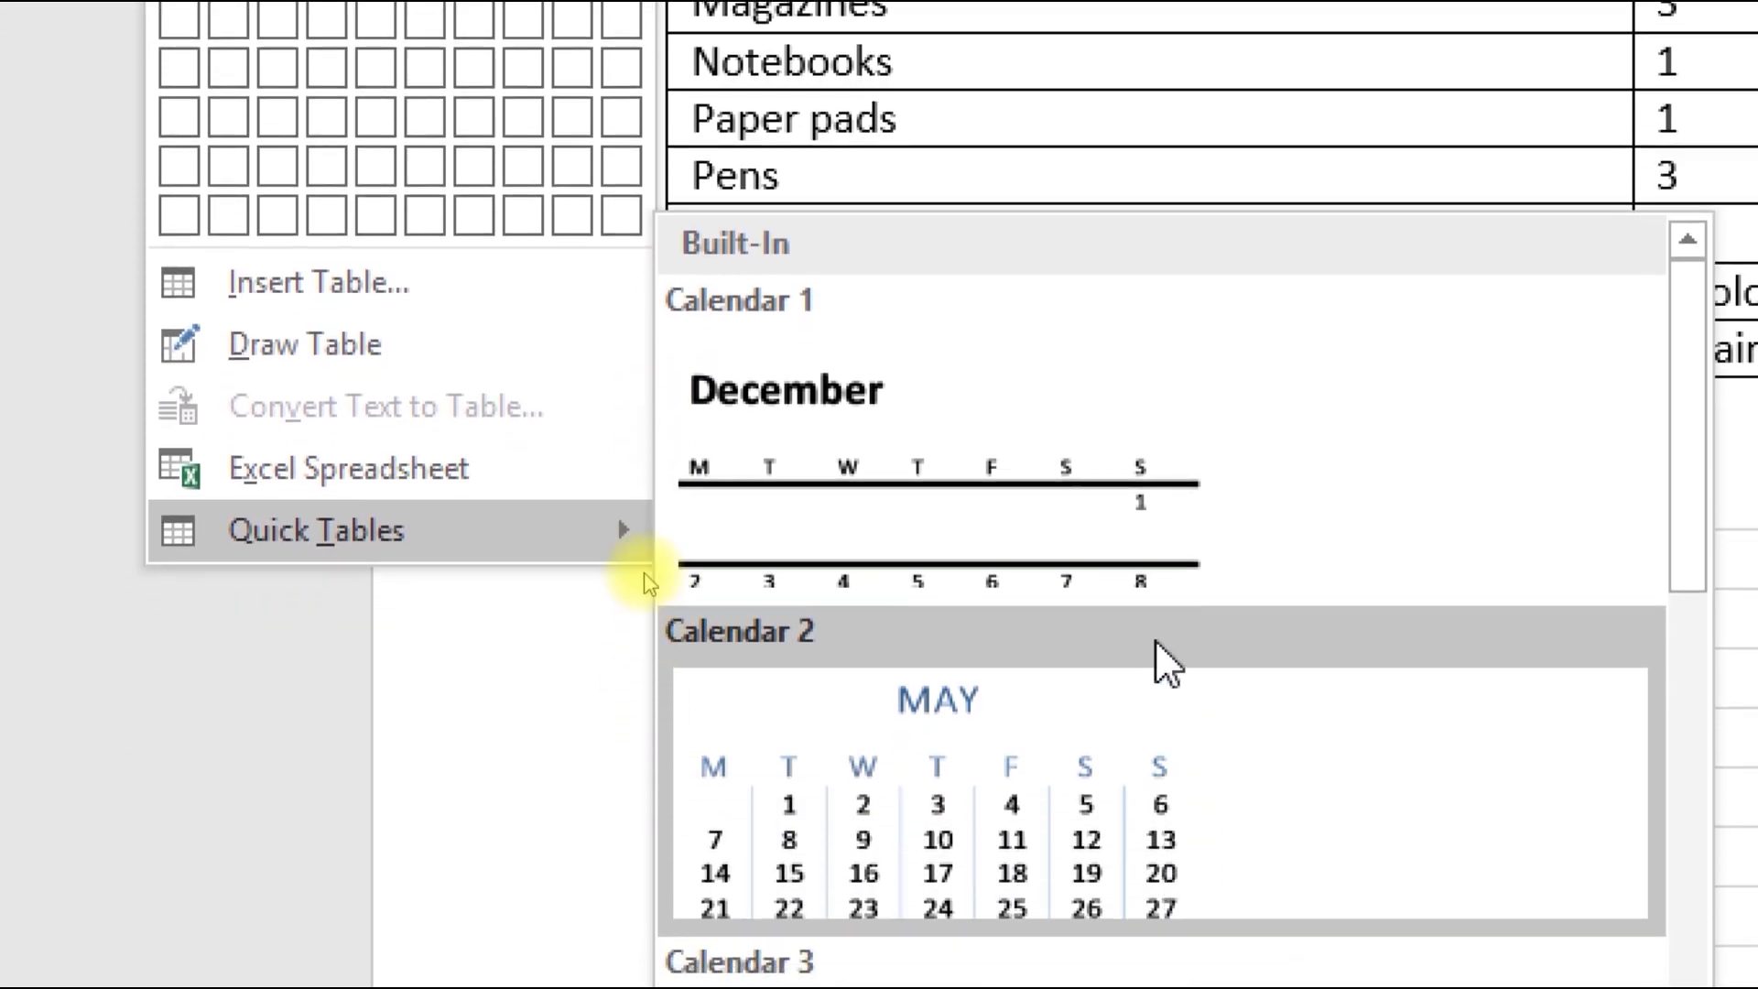
scroll(1106, 540, "down", 10)
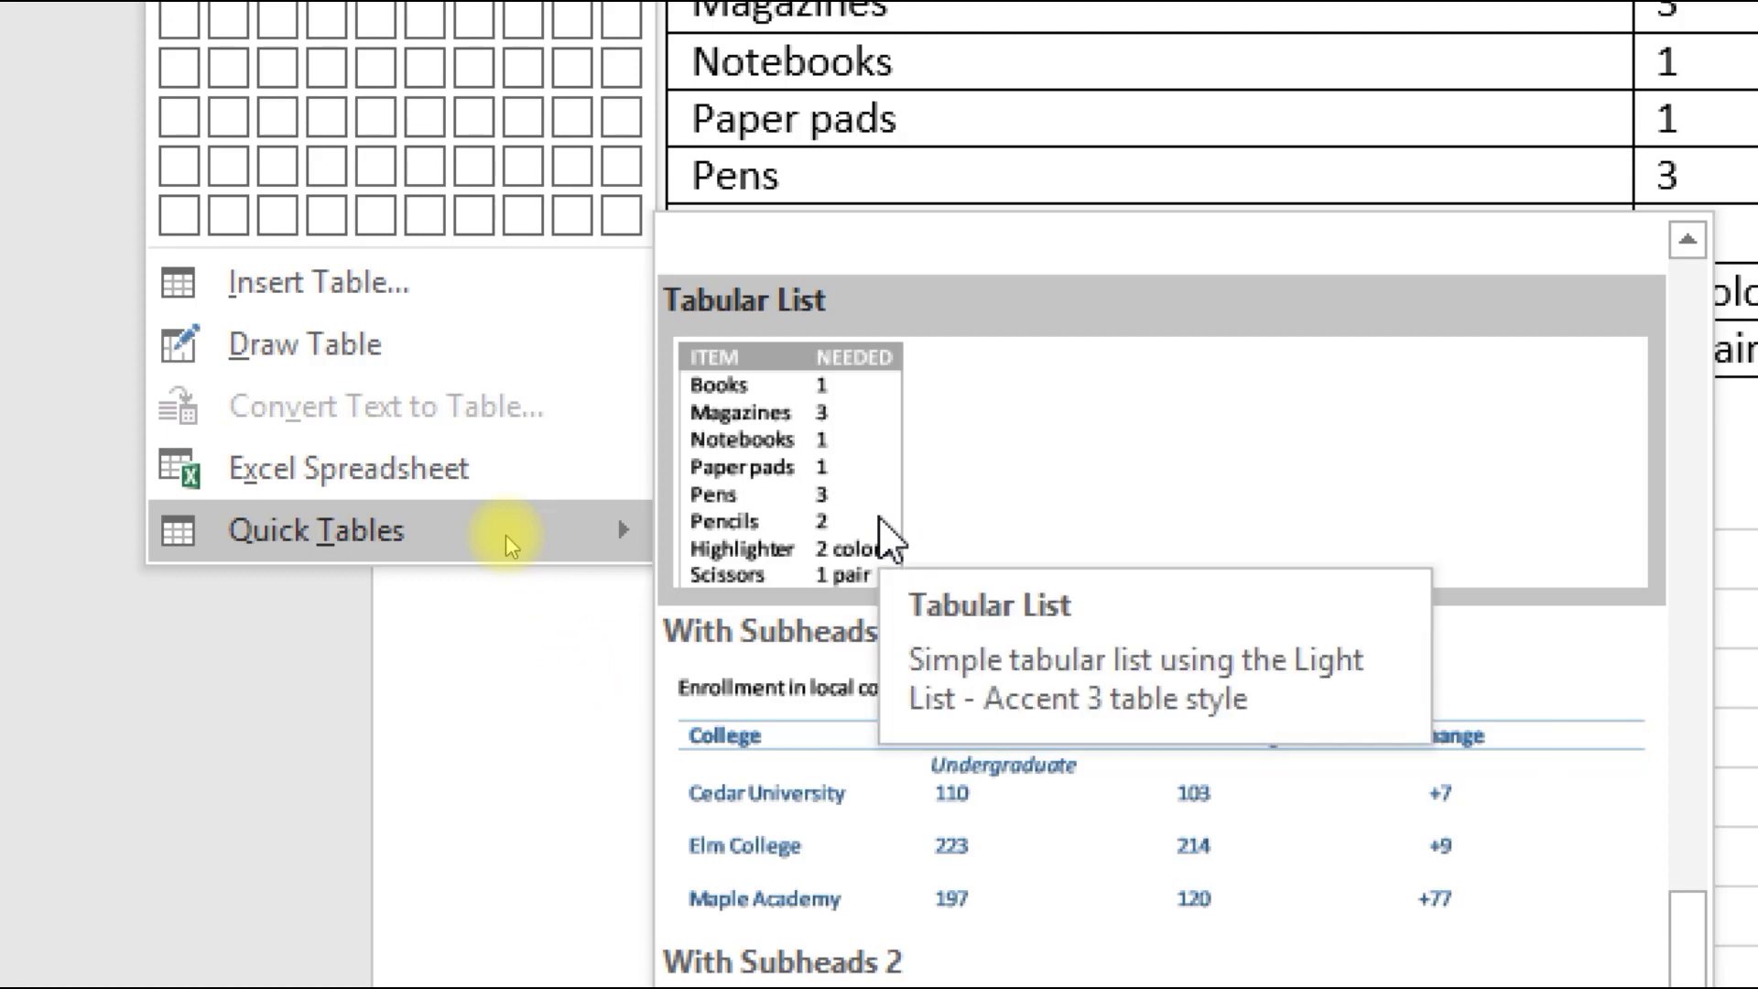
left_click(877, 515)
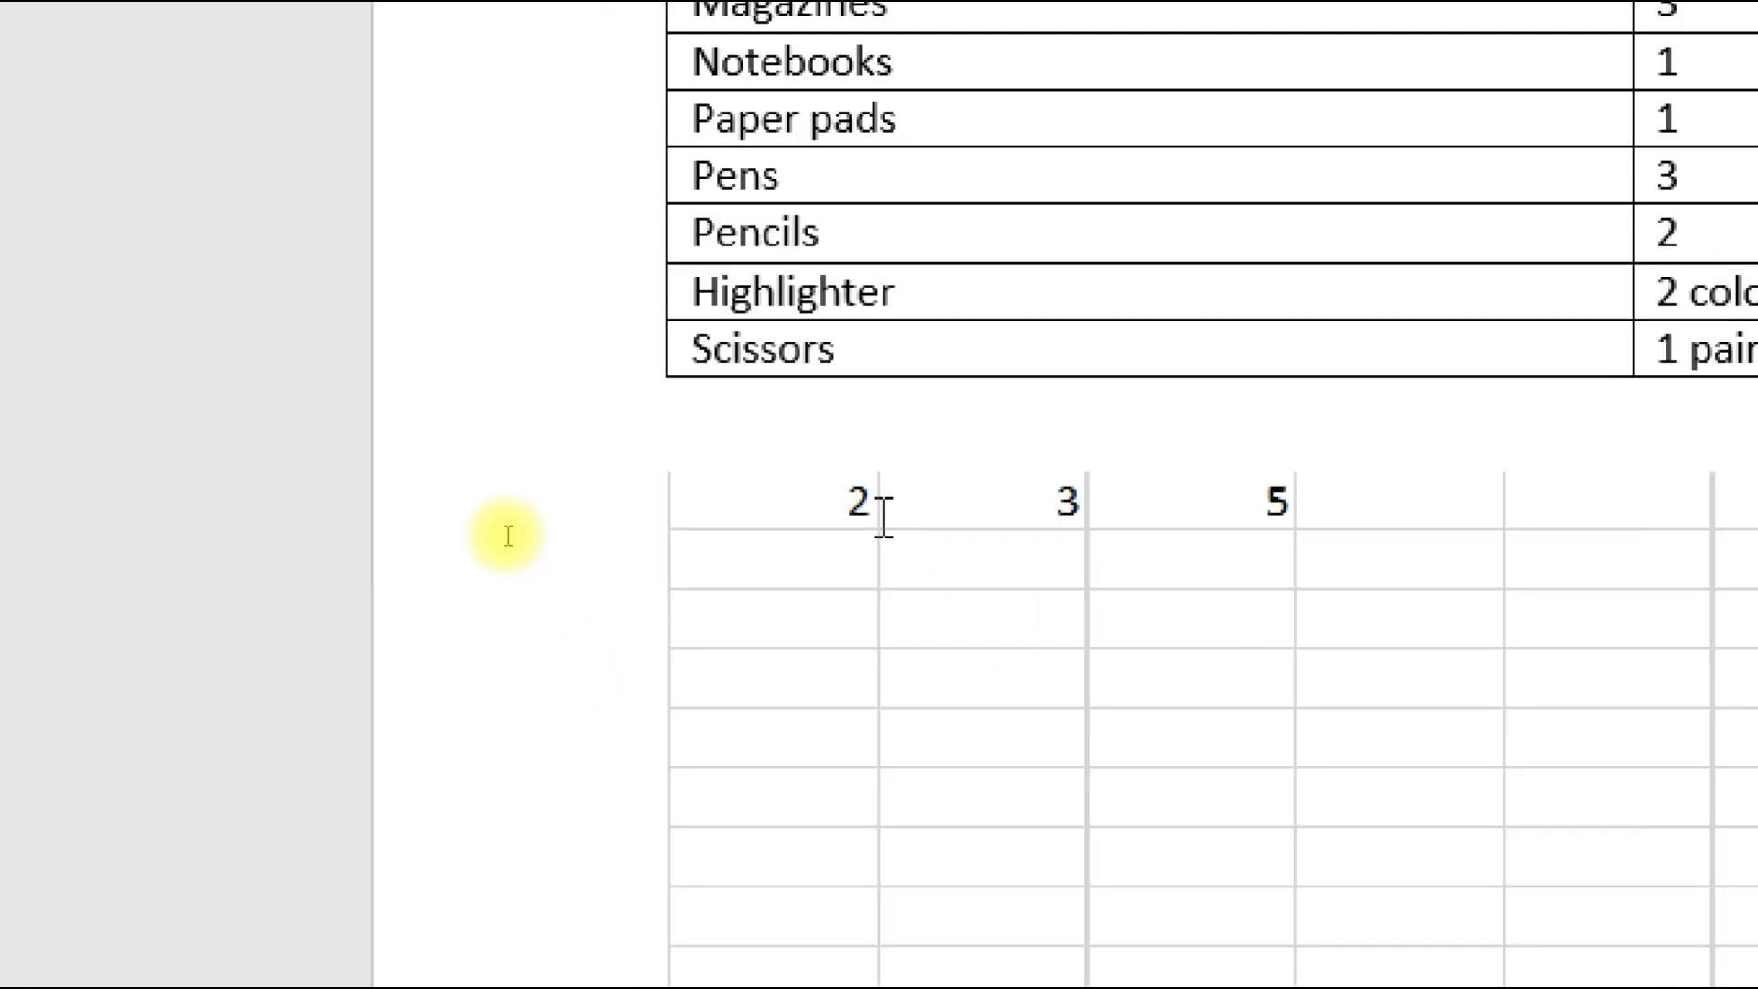
key("ctrl+1")
Step: Hide the white space between the two pages that the new ITEM/NEEDED table spans
scroll(506, 769, "down", 5)
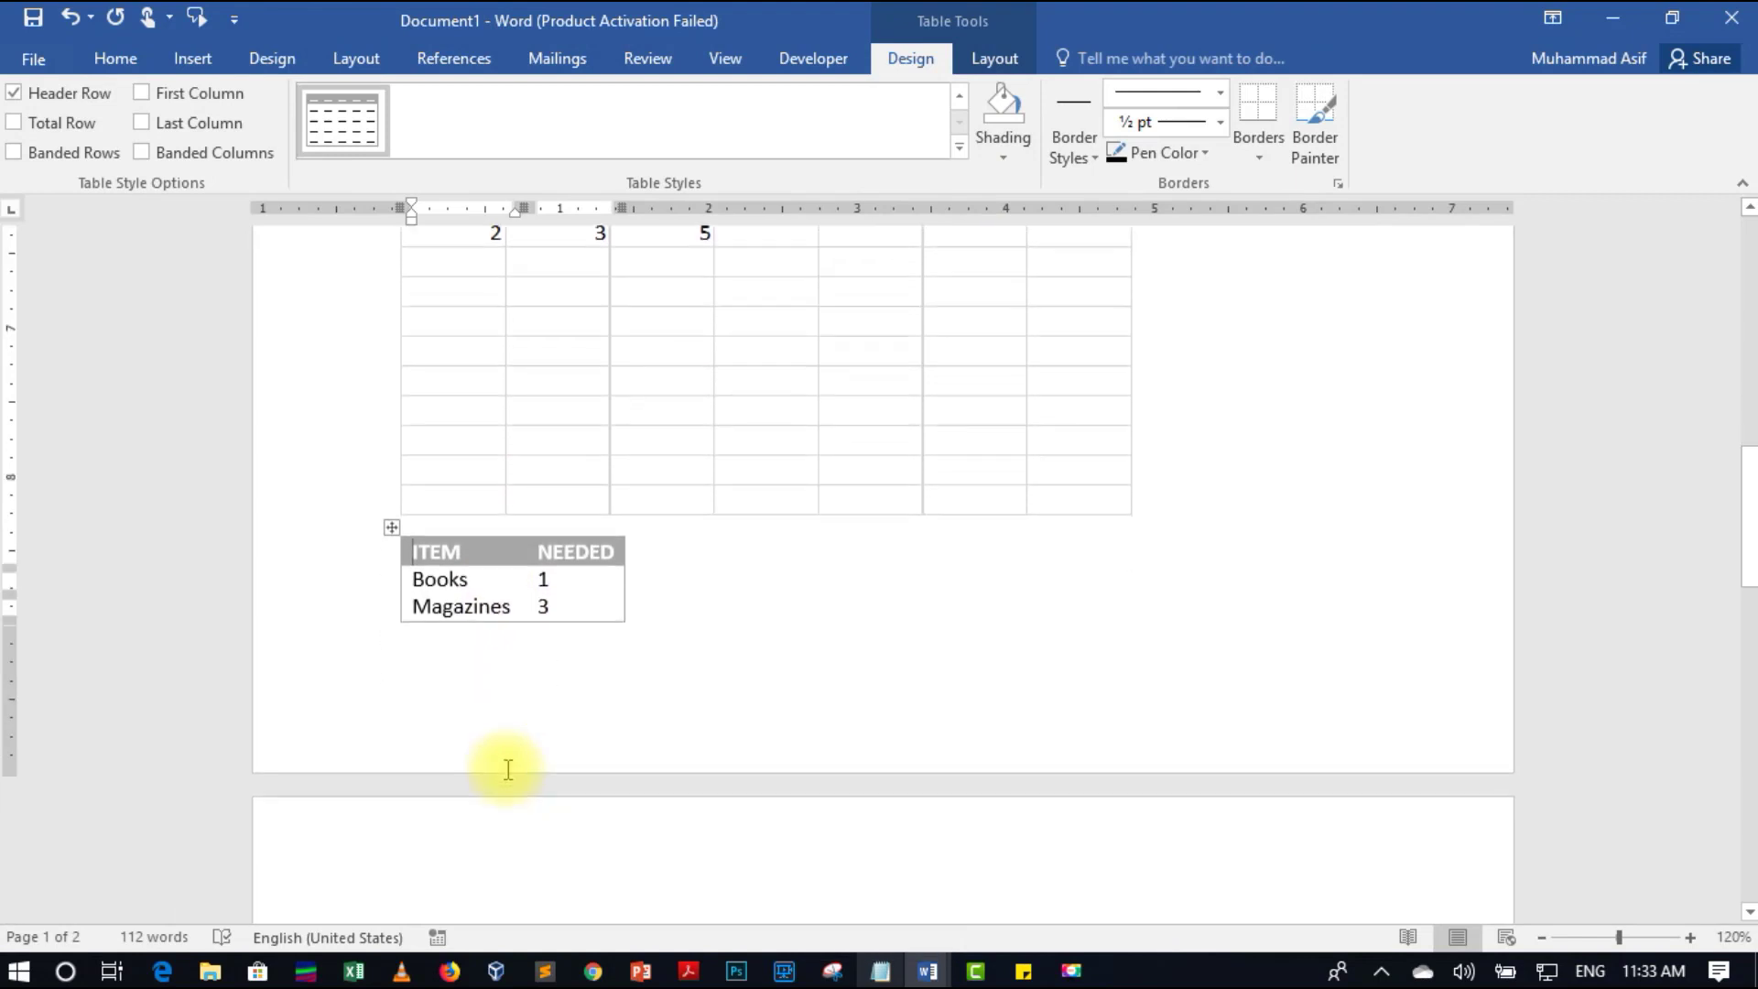
scroll(506, 769, "down", 3)
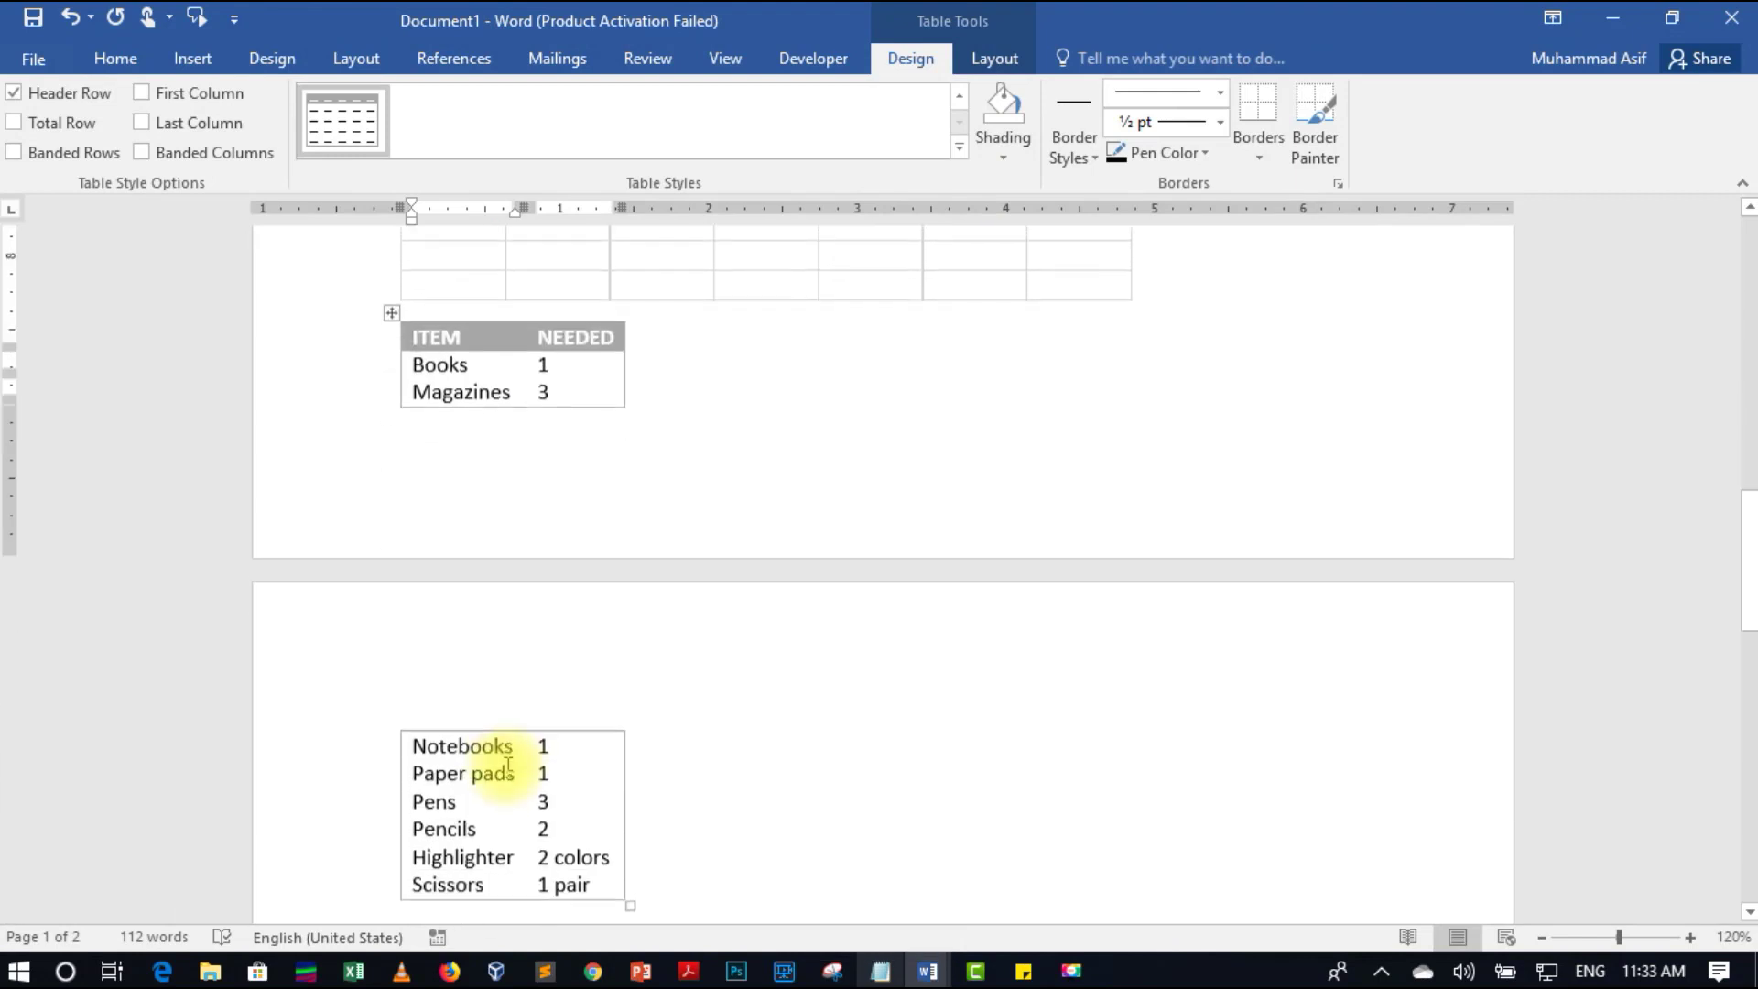
double_click(554, 560)
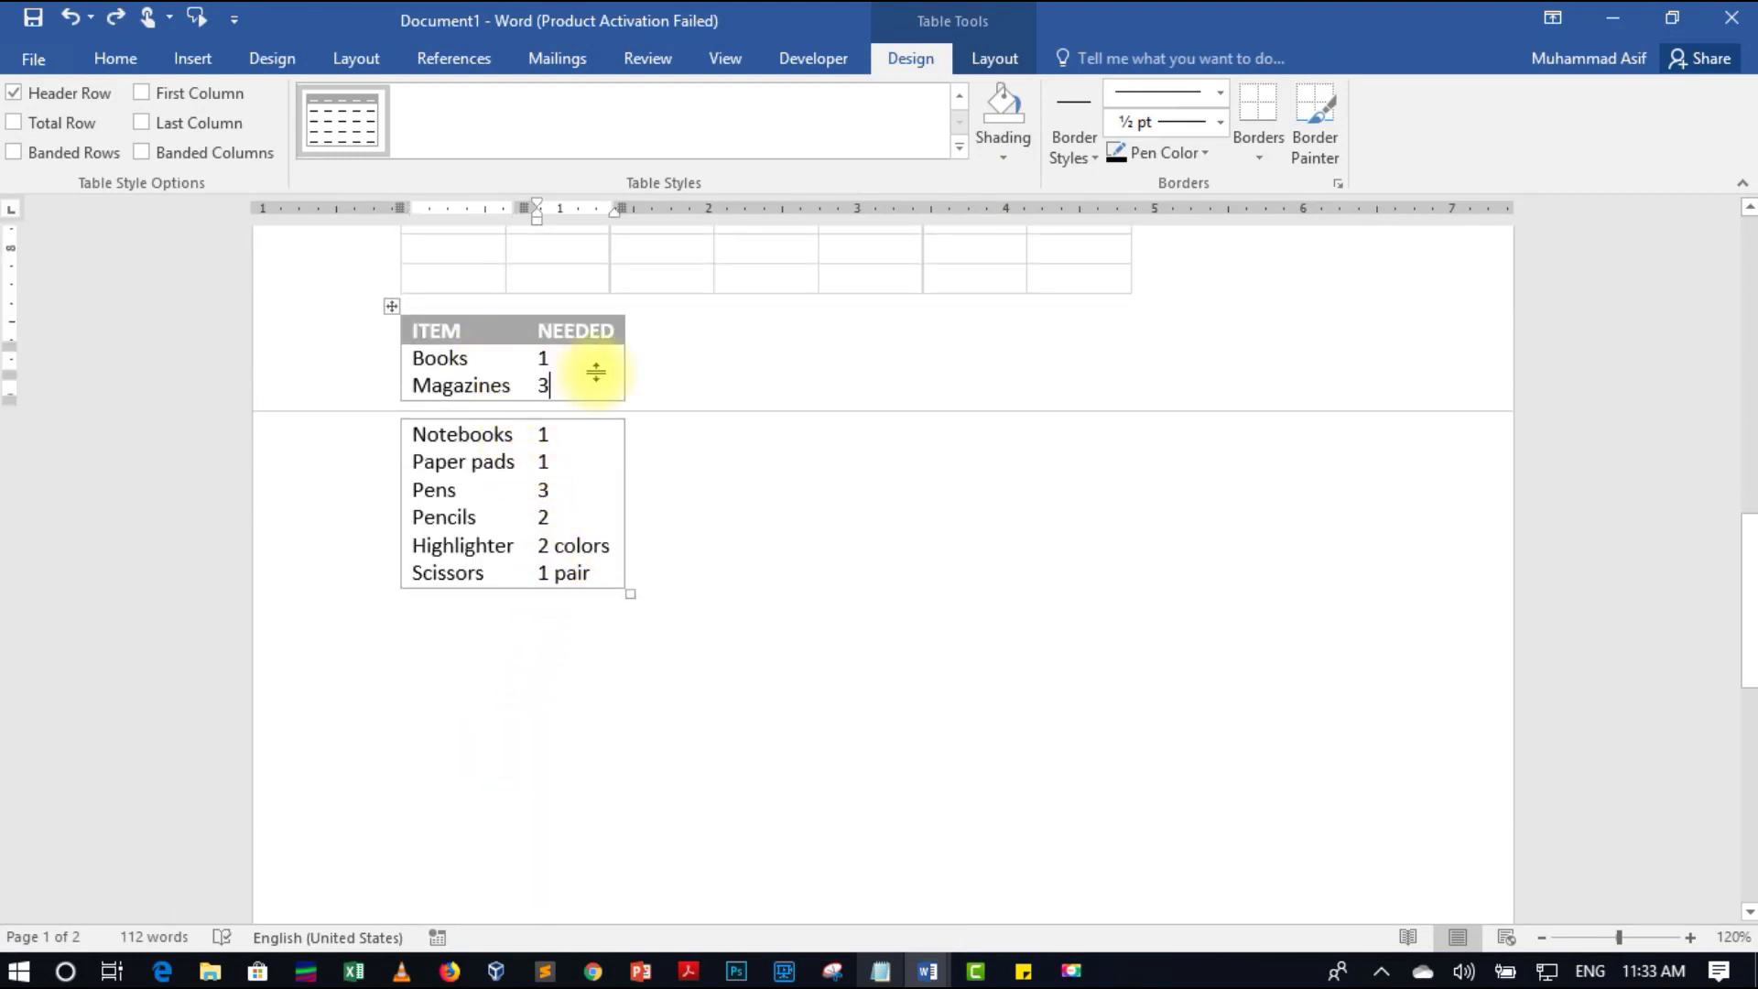